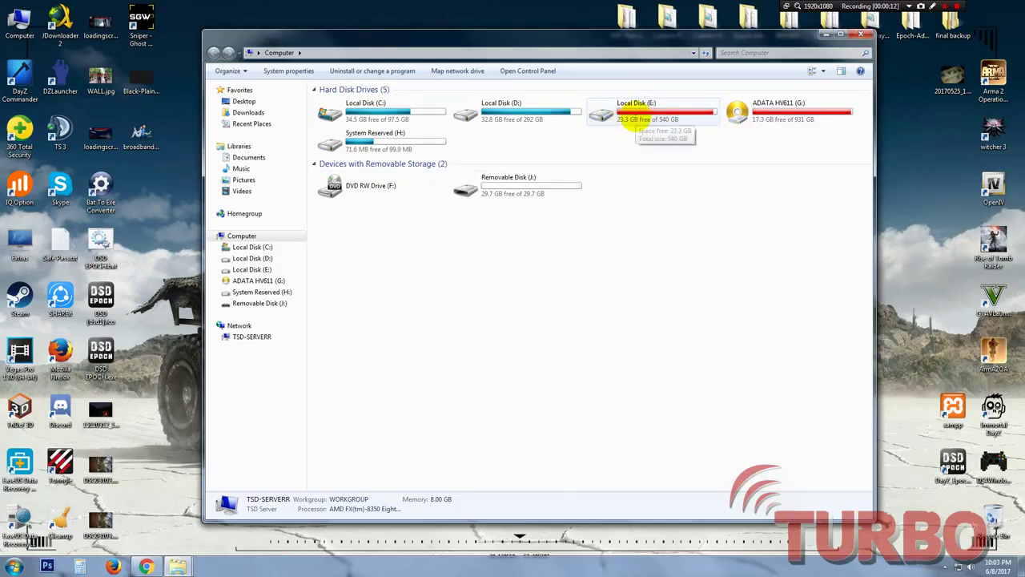
Open the Grand Theft Auto V folder inside the Games folder on Local Disk (E:).
{"action": "double_click", "coordinate": [627, 113]}
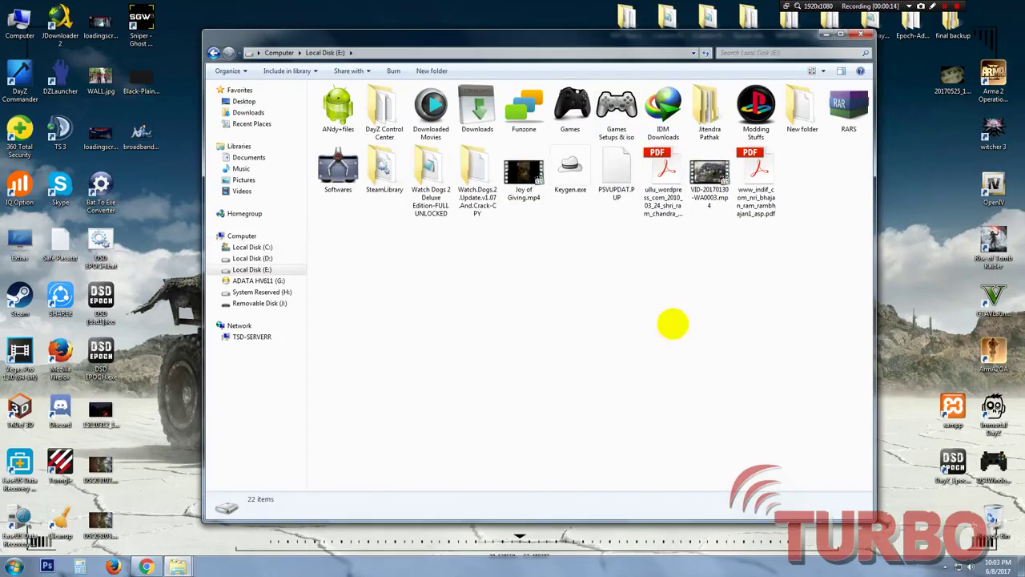
{"action": "left_click", "coordinate": [241, 236]}
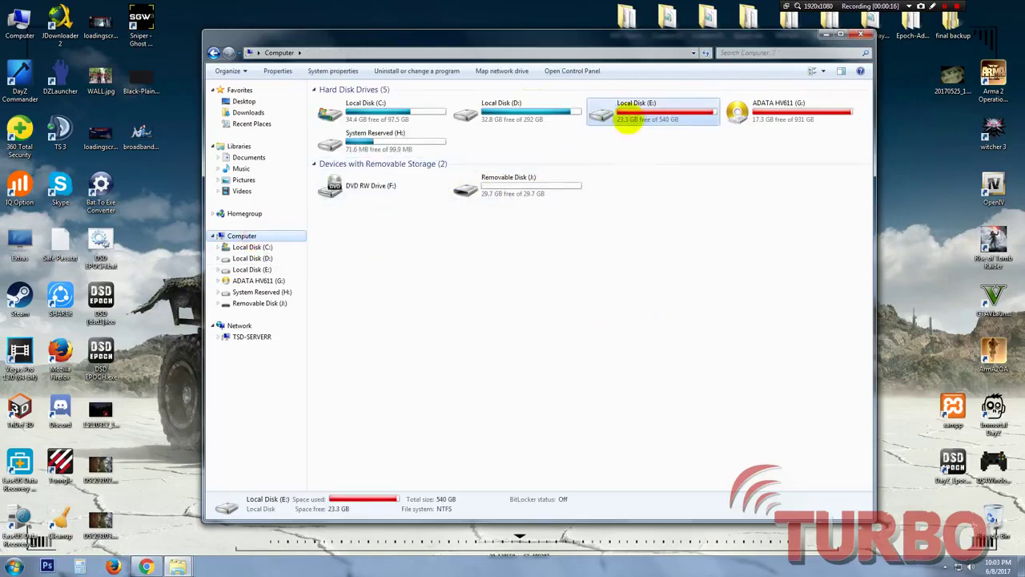
{"action": "double_click", "coordinate": [627, 121]}
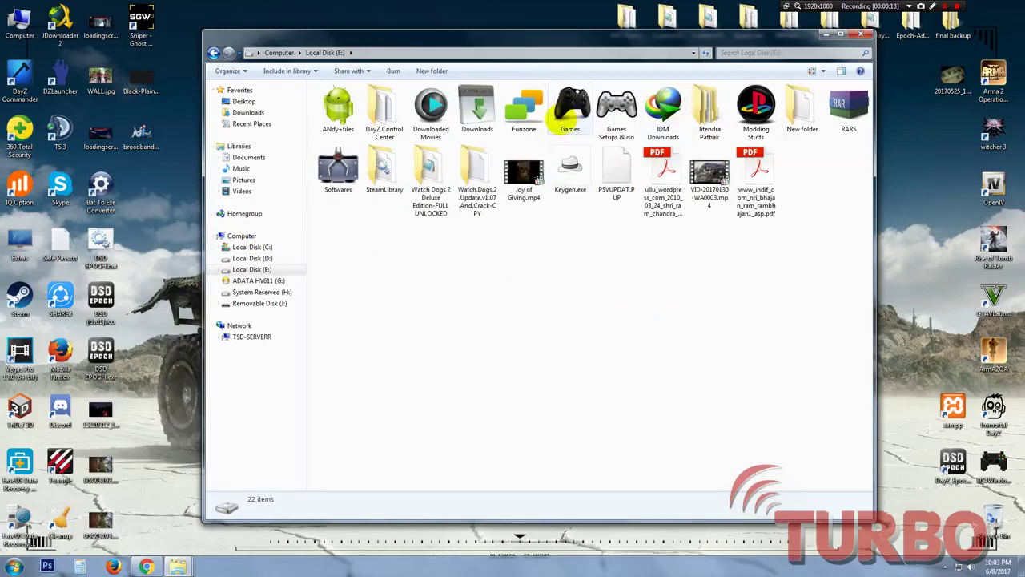
{"action": "double_click", "coordinate": [565, 116]}
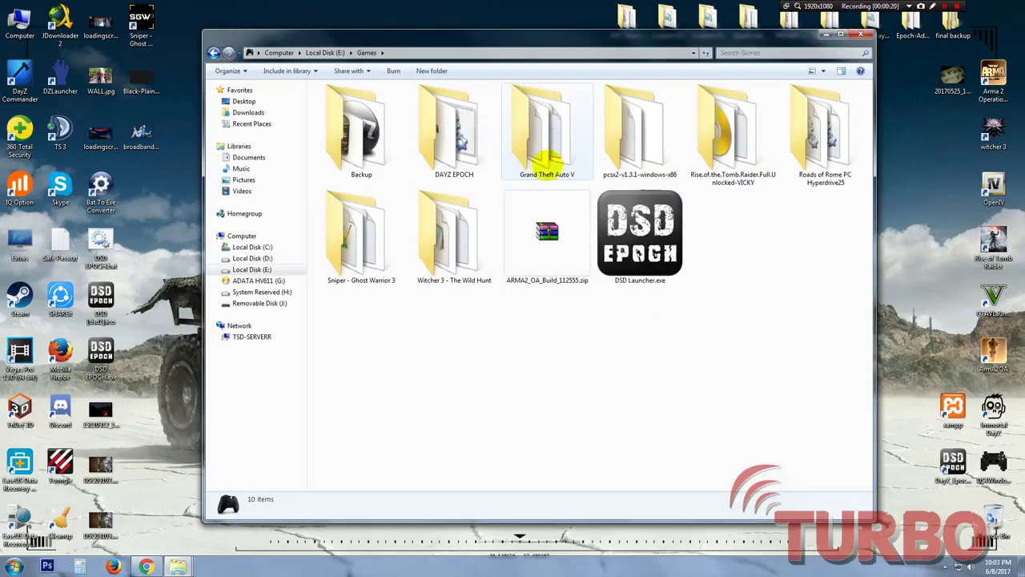
{"action": "double_click", "coordinate": [525, 122]}
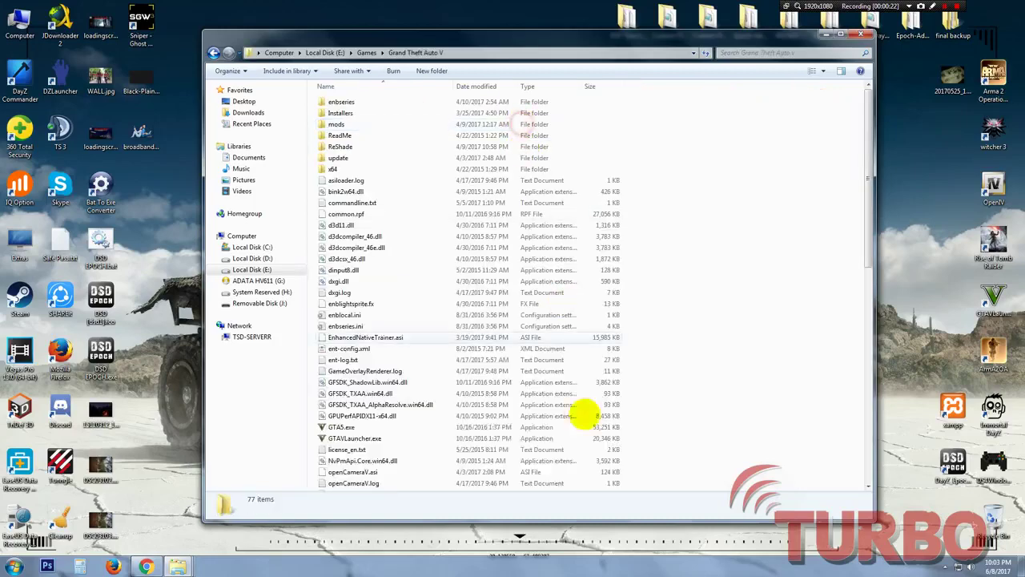
Look through the files in the Grand Theft Auto V folder and shift its window aside.
{"action": "scroll", "coordinate": [572, 195], "scroll_direction": "down", "scroll_amount": 8}
{"action": "scroll", "coordinate": [584, 248], "scroll_direction": "up", "scroll_amount": 8}
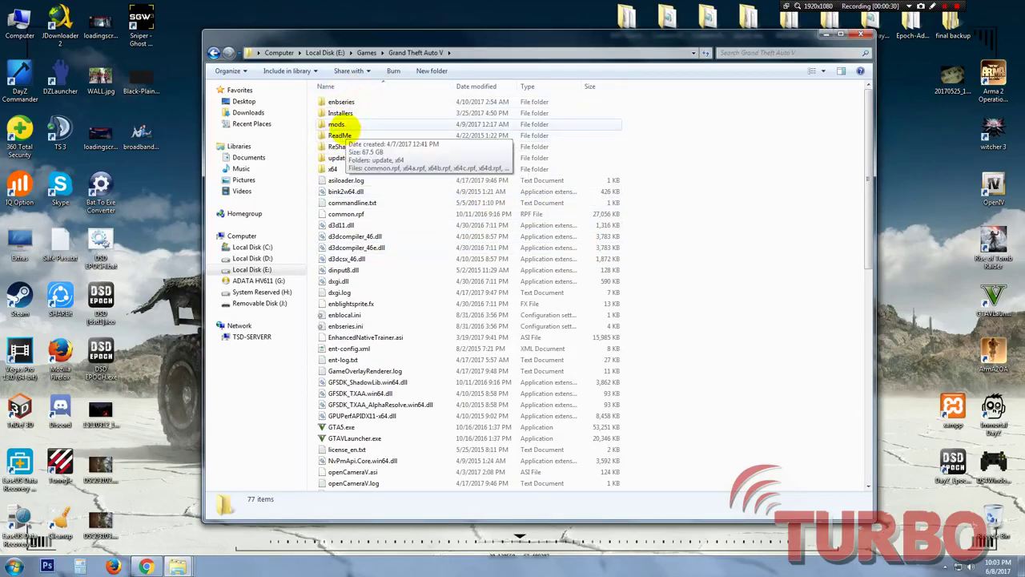
{"action": "scroll", "coordinate": [633, 249], "scroll_direction": "down", "scroll_amount": 1}
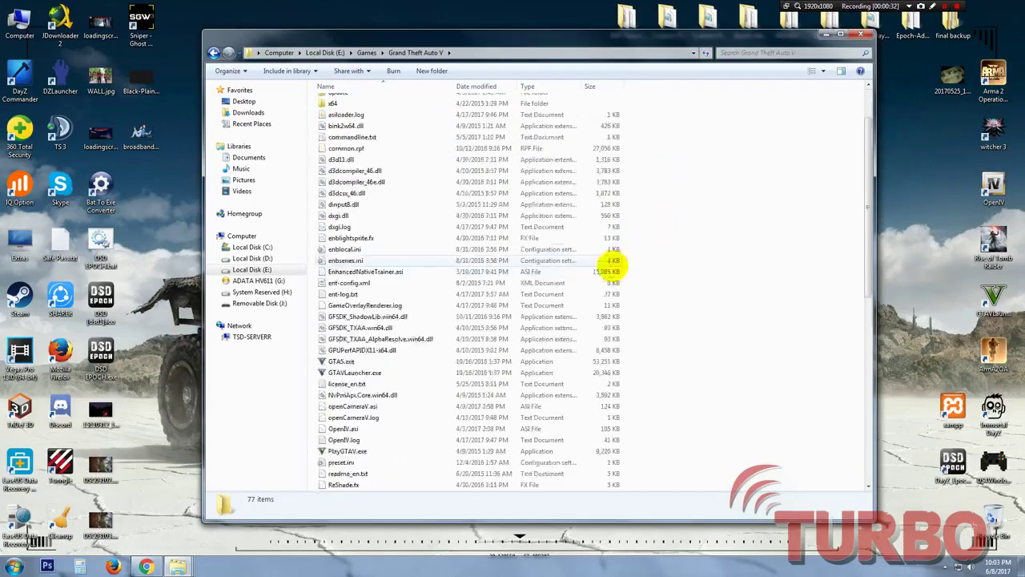
{"action": "scroll", "coordinate": [607, 276], "scroll_direction": "down", "scroll_amount": 7}
{"action": "scroll", "coordinate": [606, 300], "scroll_direction": "up", "scroll_amount": 8}
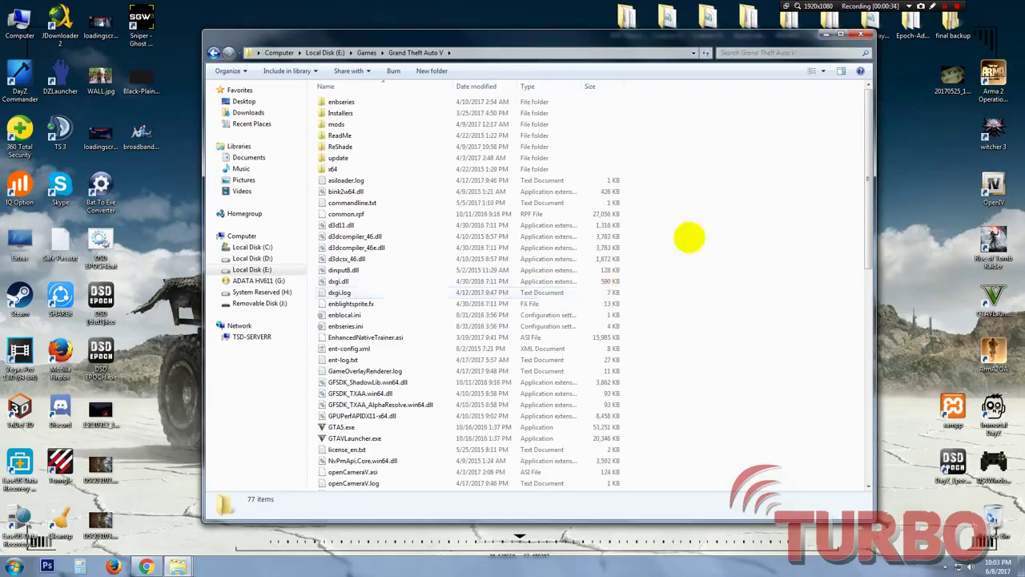
{"action": "left_click_drag", "start_coordinate": [665, 32], "coordinate": [769, 35]}
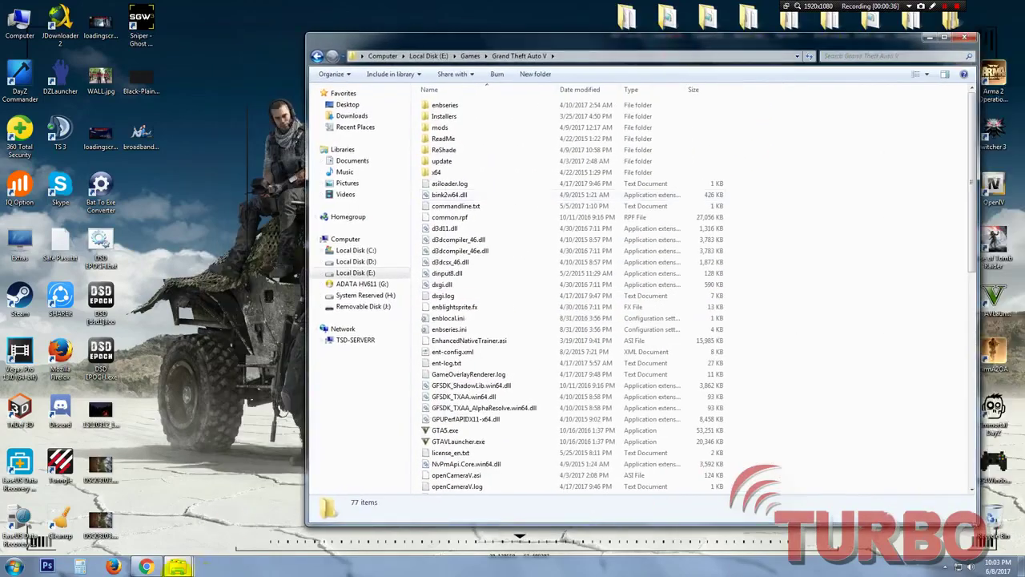
Switch to the ADATA HV611 (G:) window and open the Update folder inside the Grand Theft Auto V v1.36 update folder.
{"action": "mouse_move", "coordinate": [194, 566]}
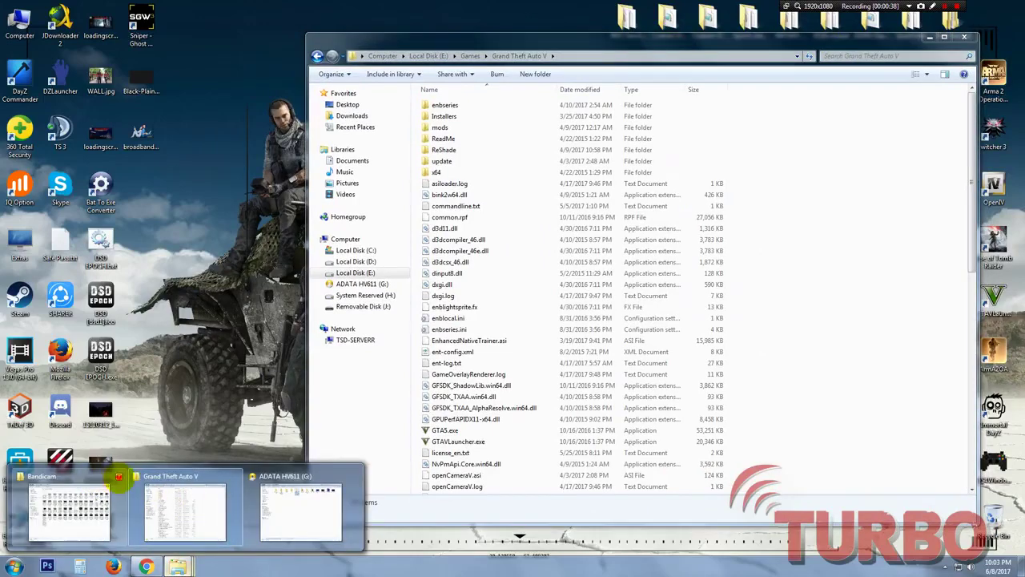
{"action": "left_click", "coordinate": [118, 478]}
{"action": "left_click", "coordinate": [229, 485]}
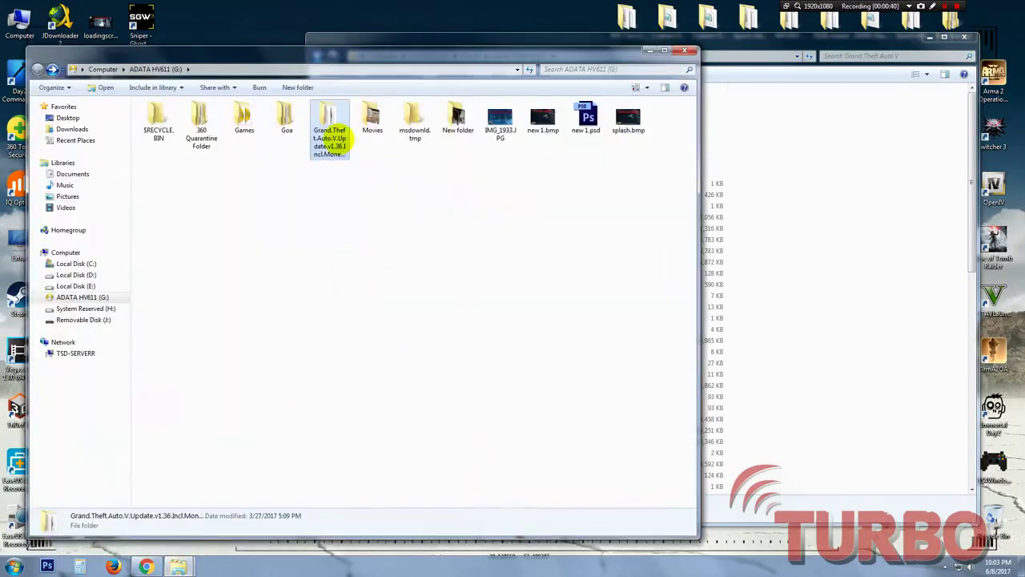
{"action": "double_click", "coordinate": [338, 140]}
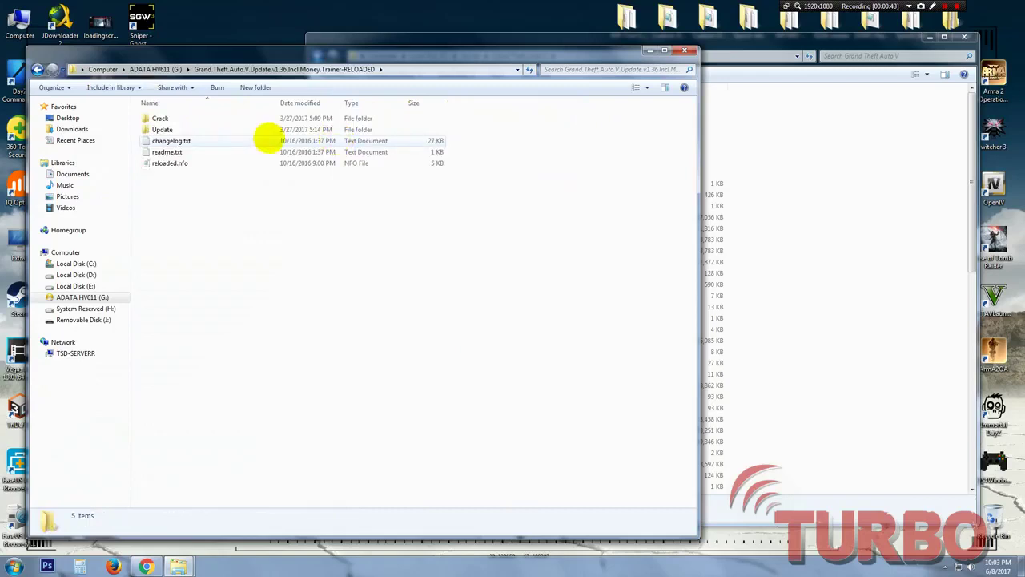
{"action": "left_click", "coordinate": [164, 119]}
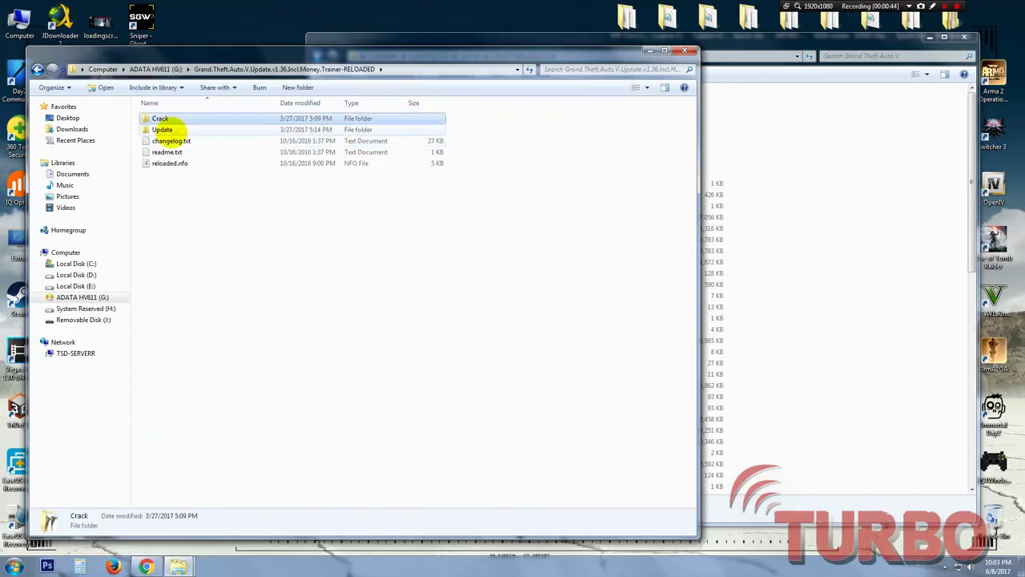
{"action": "left_click", "coordinate": [164, 130]}
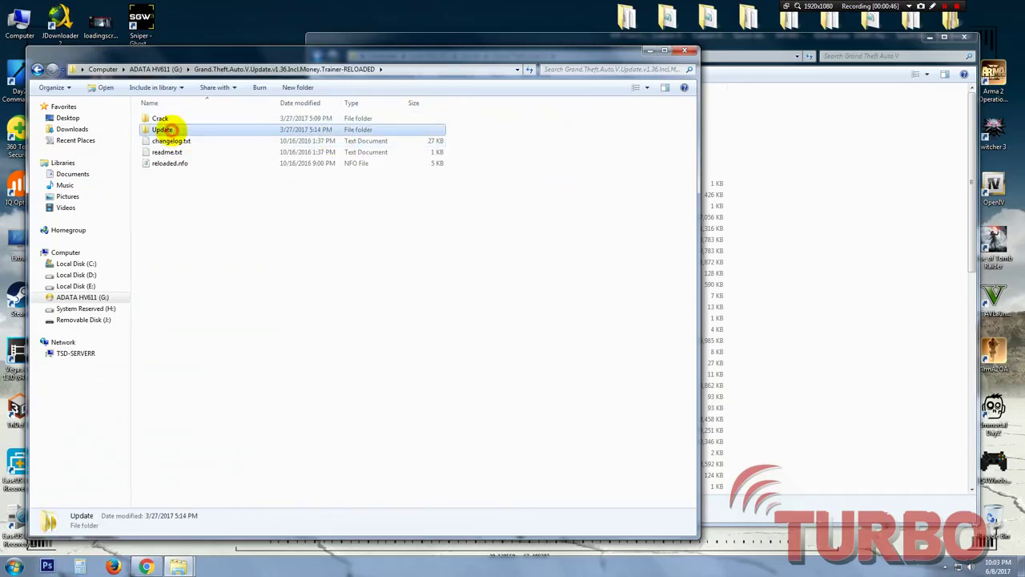
{"action": "double_click", "coordinate": [164, 130]}
Launch the update's setup.exe, accept its opening notice and stop the installer's music.
{"action": "left_click", "coordinate": [176, 119]}
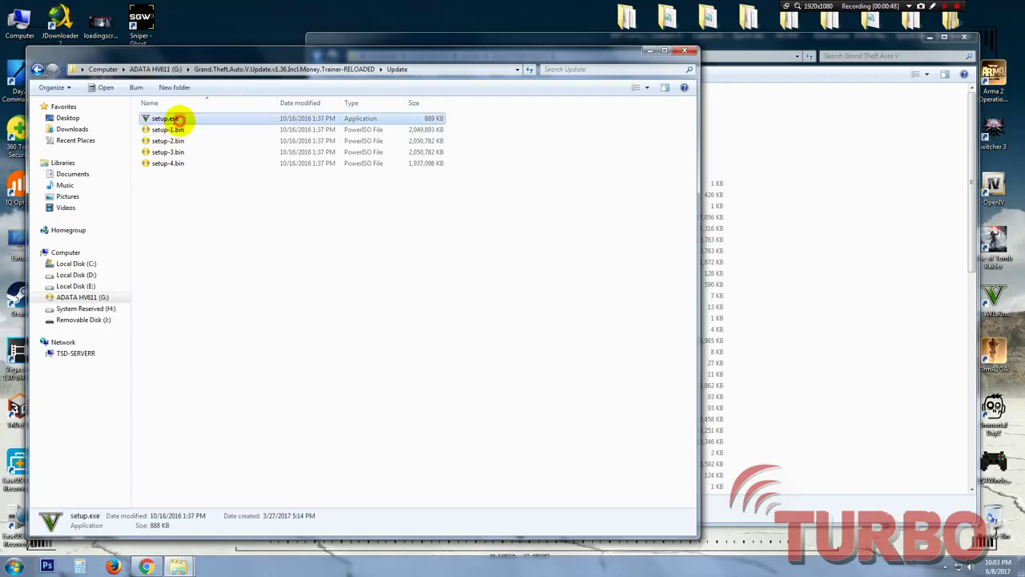
{"action": "double_click", "coordinate": [177, 120]}
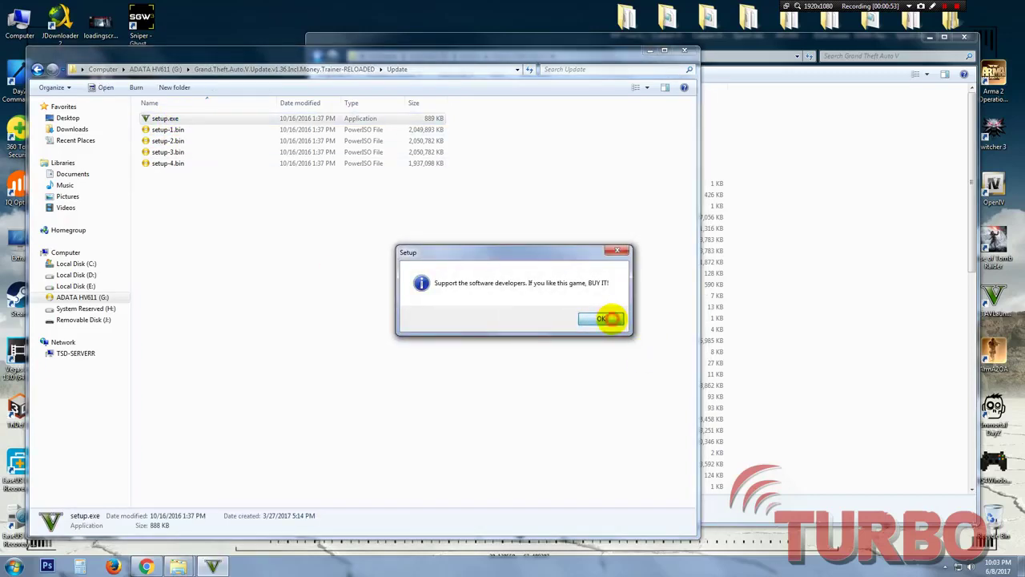
{"action": "left_click", "coordinate": [609, 319]}
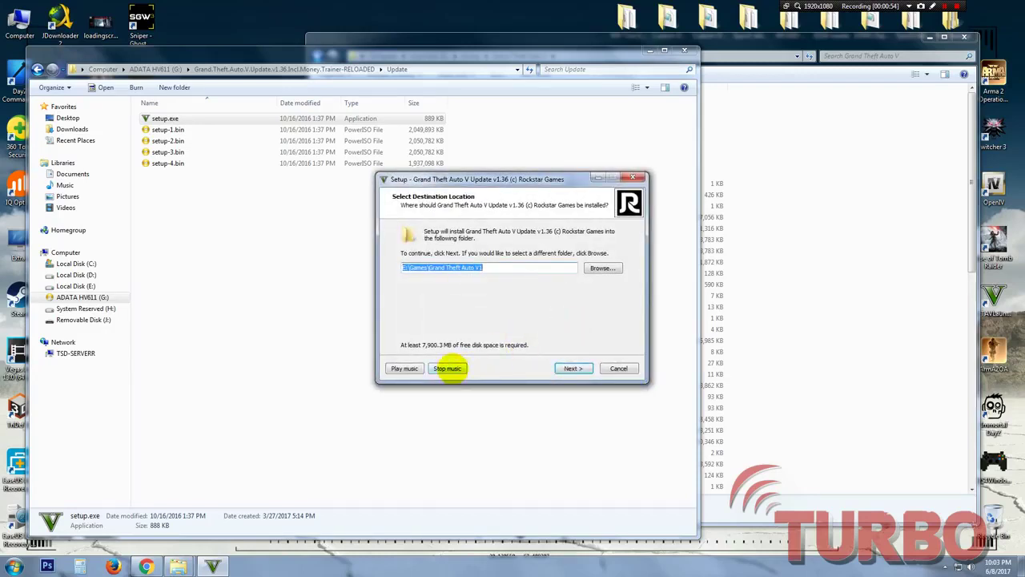
{"action": "left_click", "coordinate": [447, 368]}
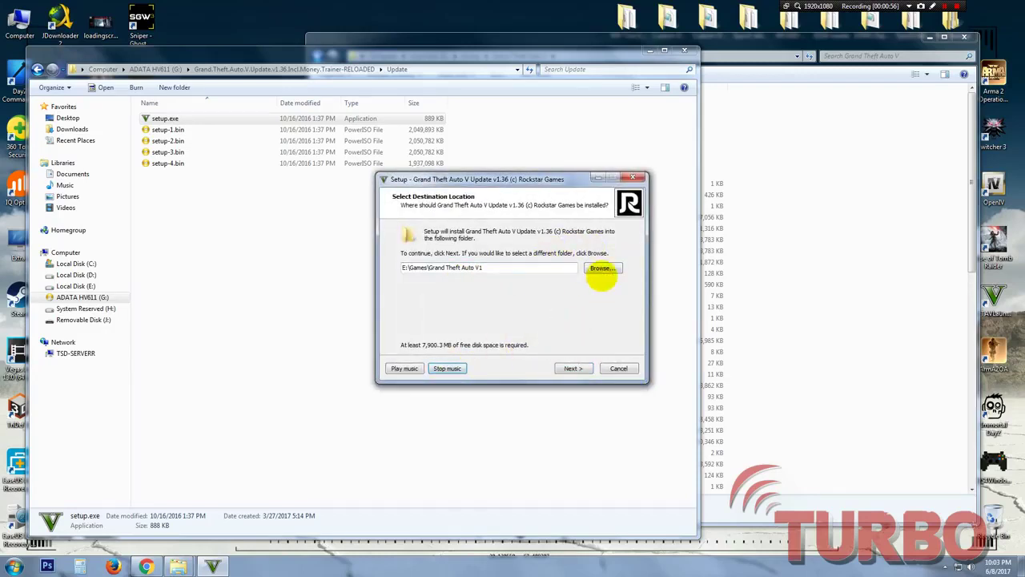
{"action": "left_click", "coordinate": [602, 268]}
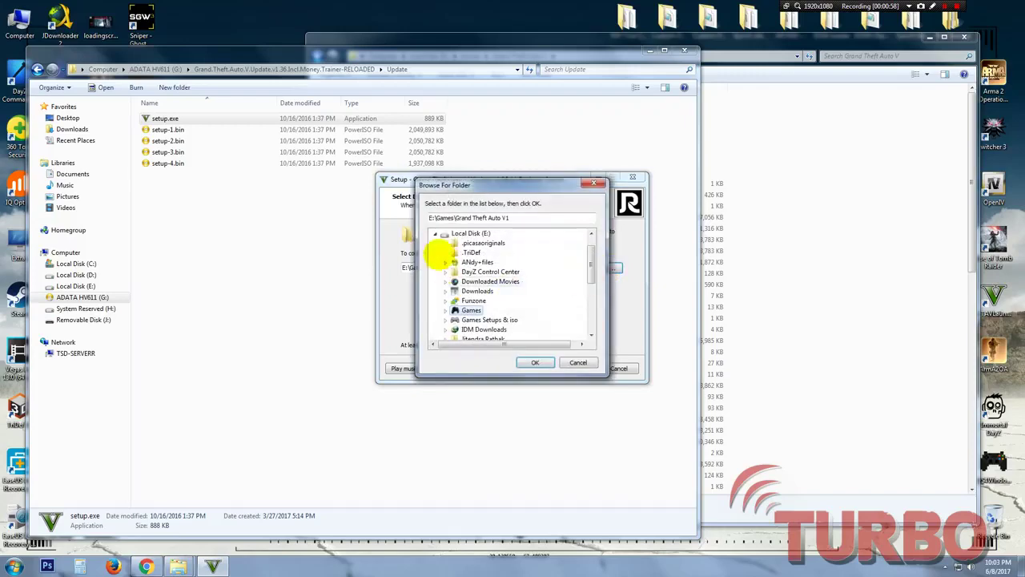
{"action": "left_click", "coordinate": [435, 233]}
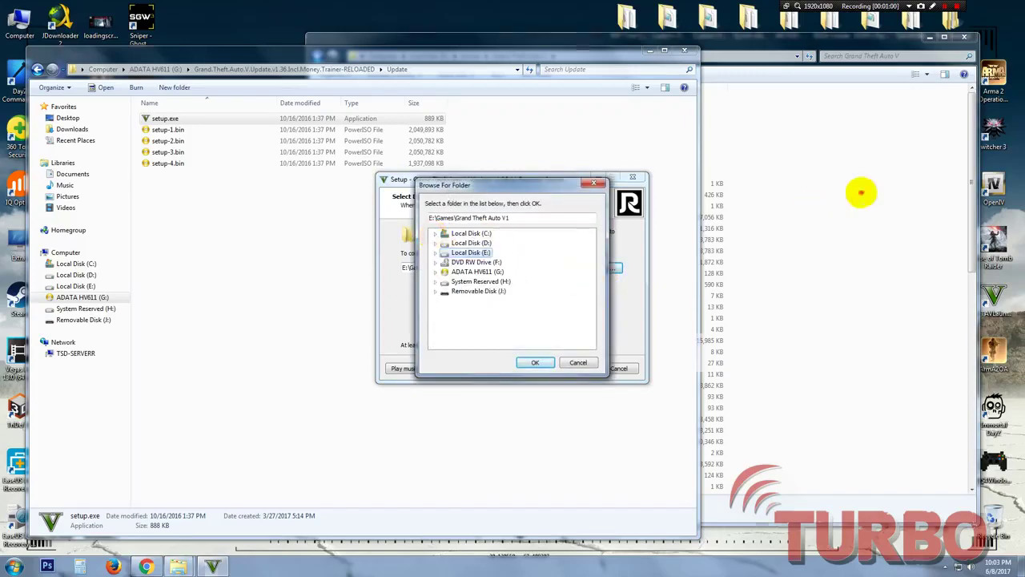
{"action": "left_click", "coordinate": [565, 54]}
{"action": "left_click", "coordinate": [565, 55]}
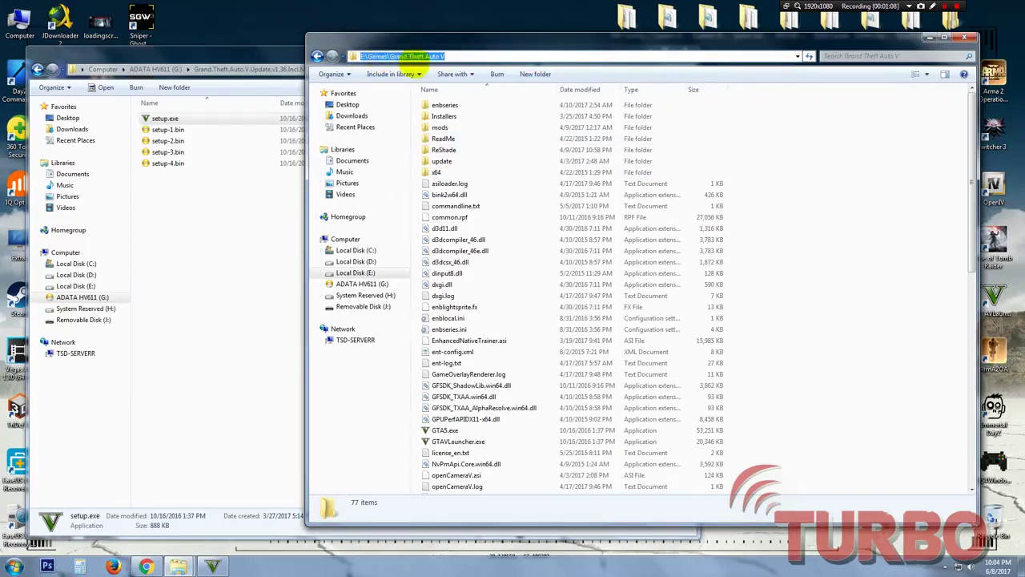
{"action": "left_click", "coordinate": [887, 221]}
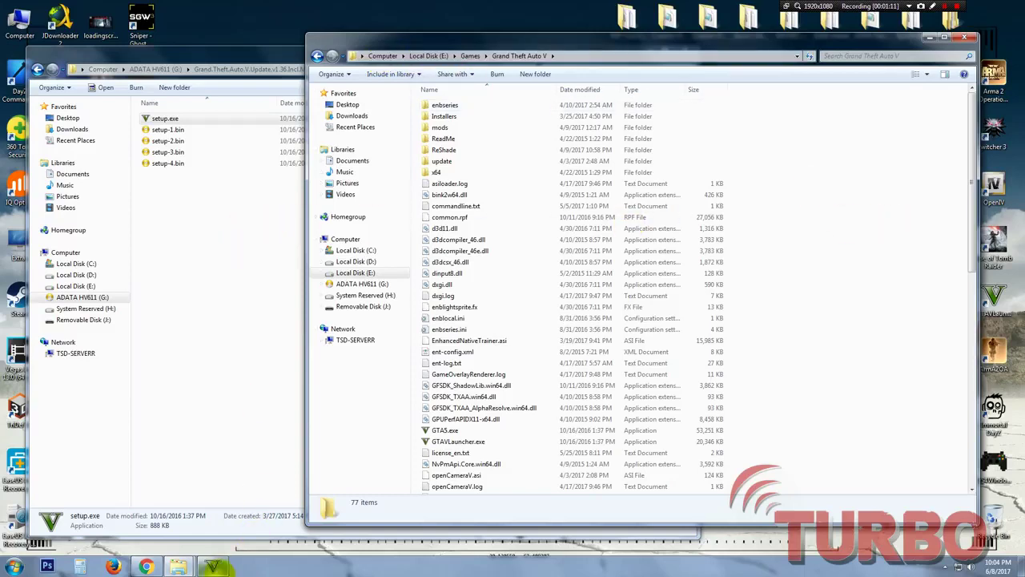
{"action": "left_click", "coordinate": [212, 567]}
{"action": "left_click", "coordinate": [436, 253]}
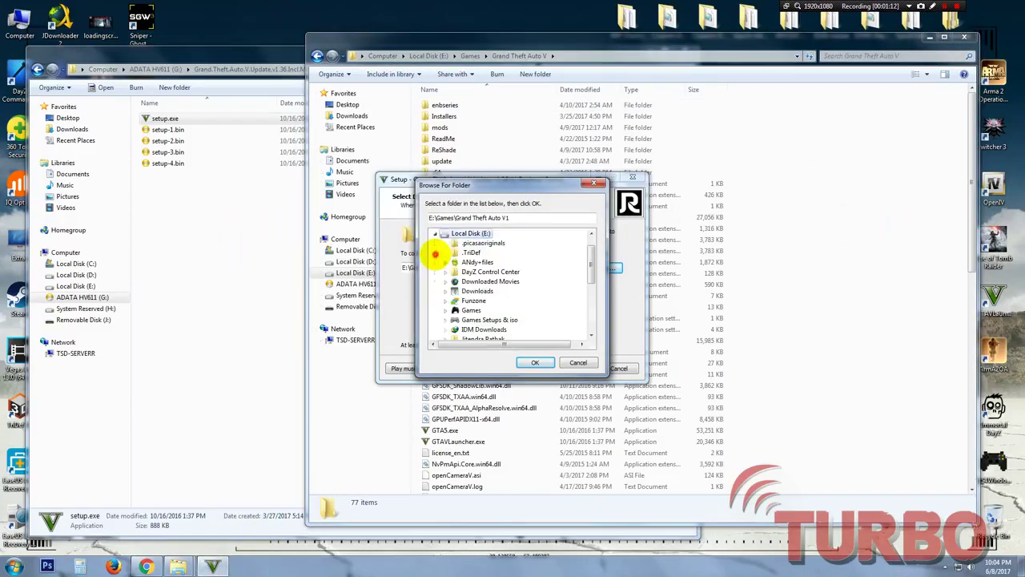
{"action": "left_click", "coordinate": [576, 361]}
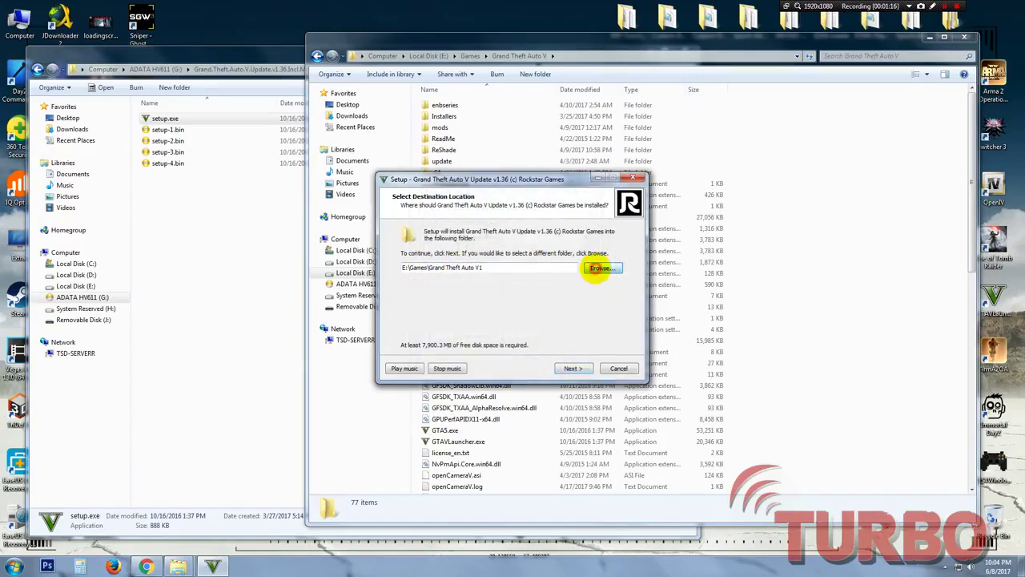
Choose the existing Grand Theft Auto V folder under Games on Local Disk (E:) as the update's destination.
{"action": "left_click", "coordinate": [600, 268]}
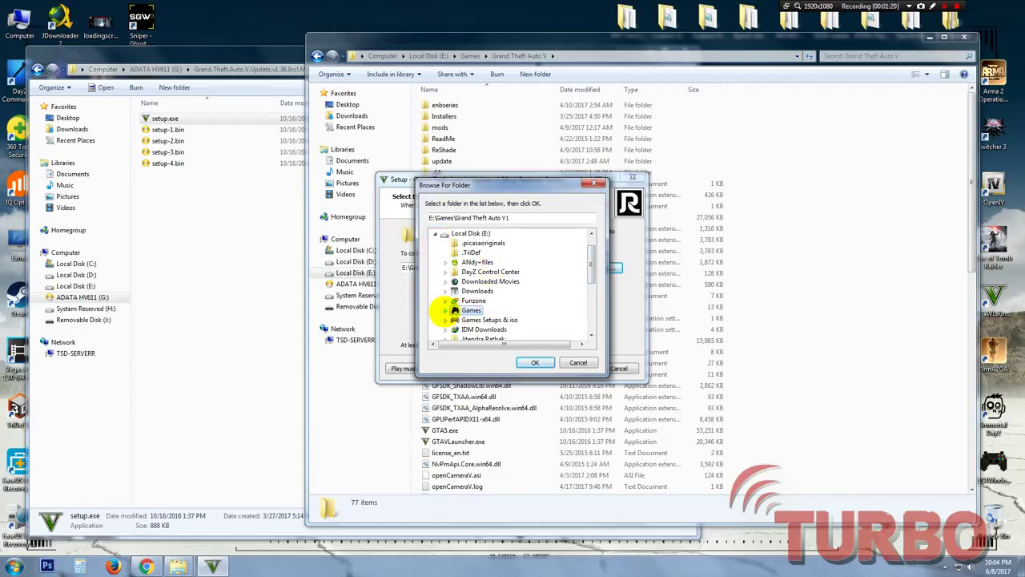
{"action": "left_click", "coordinate": [446, 311]}
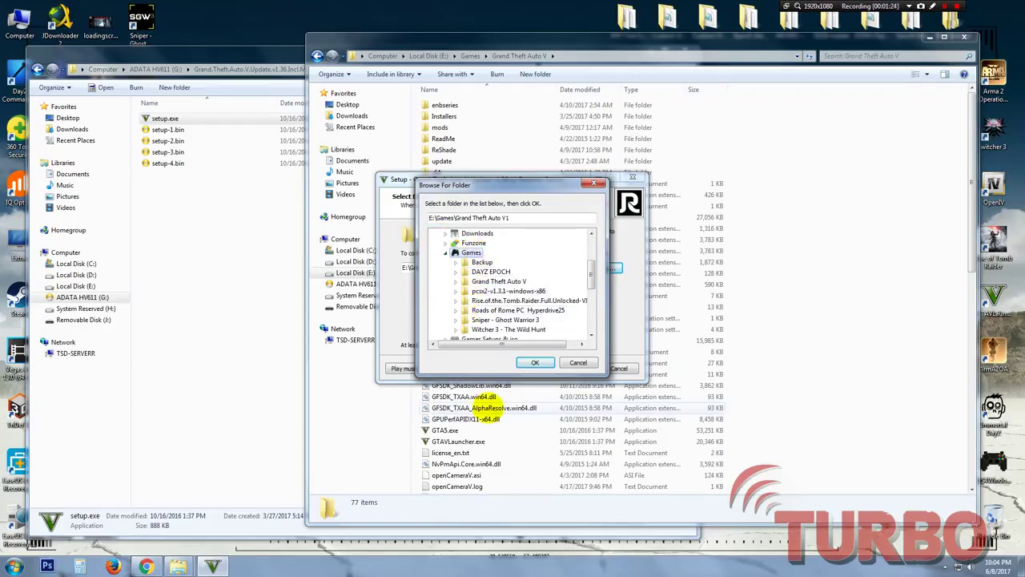
{"action": "left_click", "coordinate": [455, 281]}
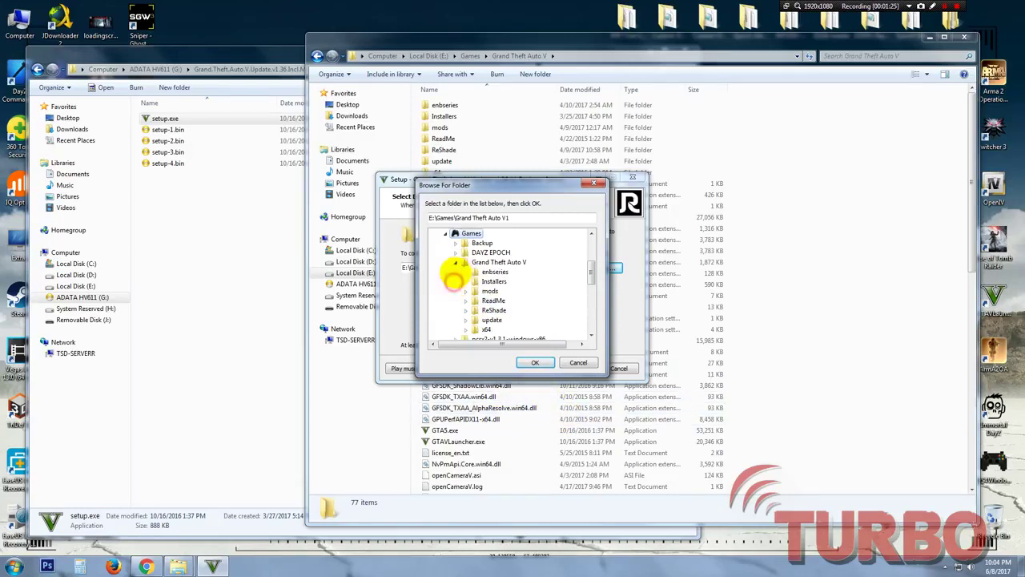
{"action": "left_click", "coordinate": [479, 261]}
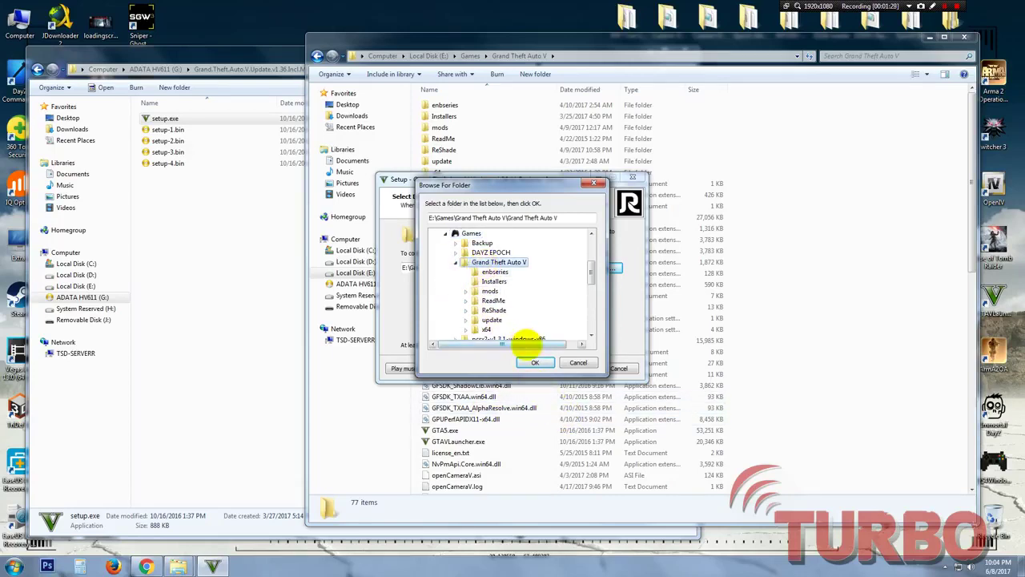
{"action": "left_click", "coordinate": [535, 362]}
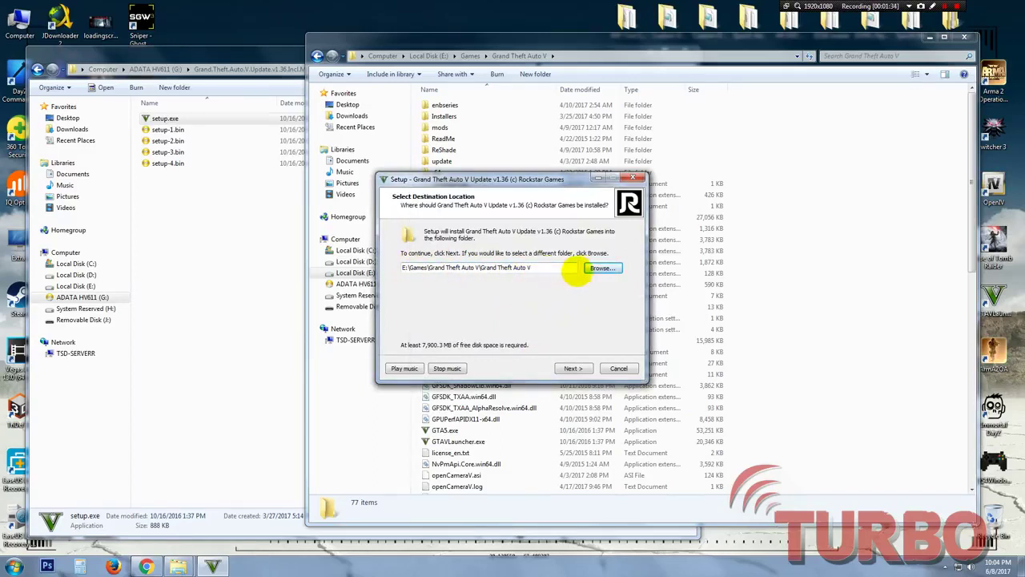
{"action": "left_click", "coordinate": [601, 269]}
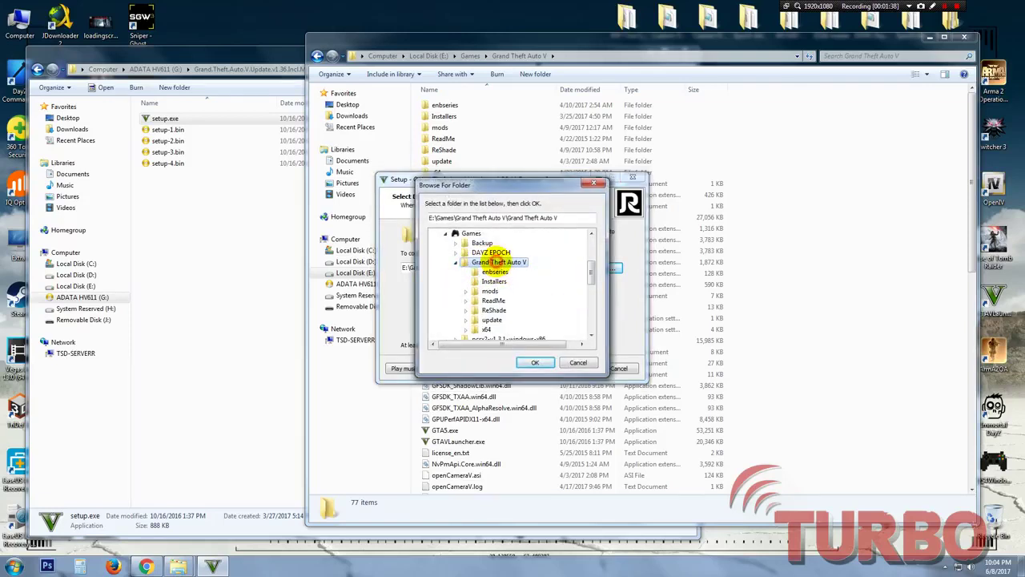
{"action": "left_click", "coordinate": [536, 362]}
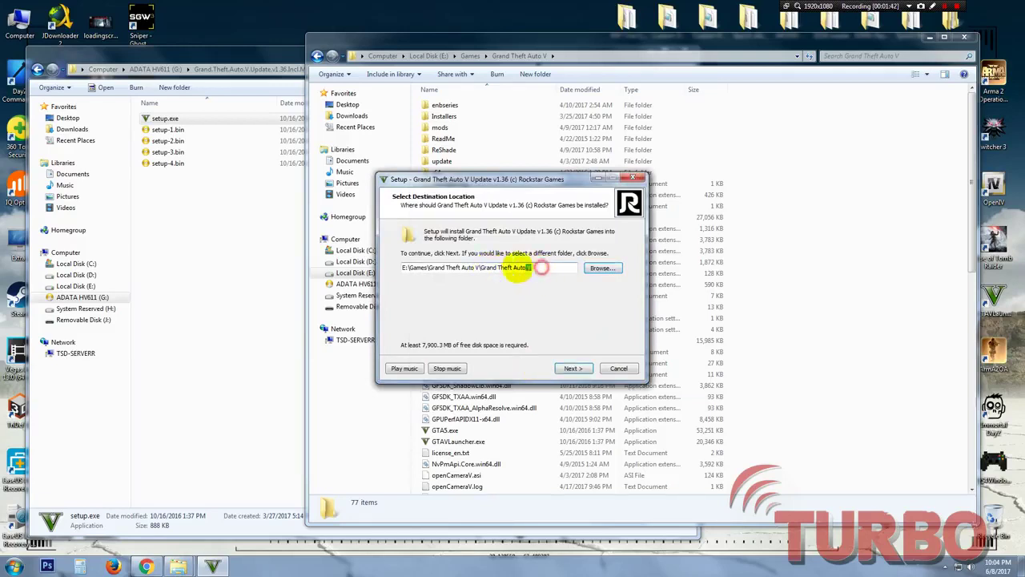
Shorten the installer's destination path to E:\Games\Grand Theft Auto V\ and exit the setup without installing.
{"action": "left_click_drag", "start_coordinate": [541, 269], "coordinate": [484, 273]}
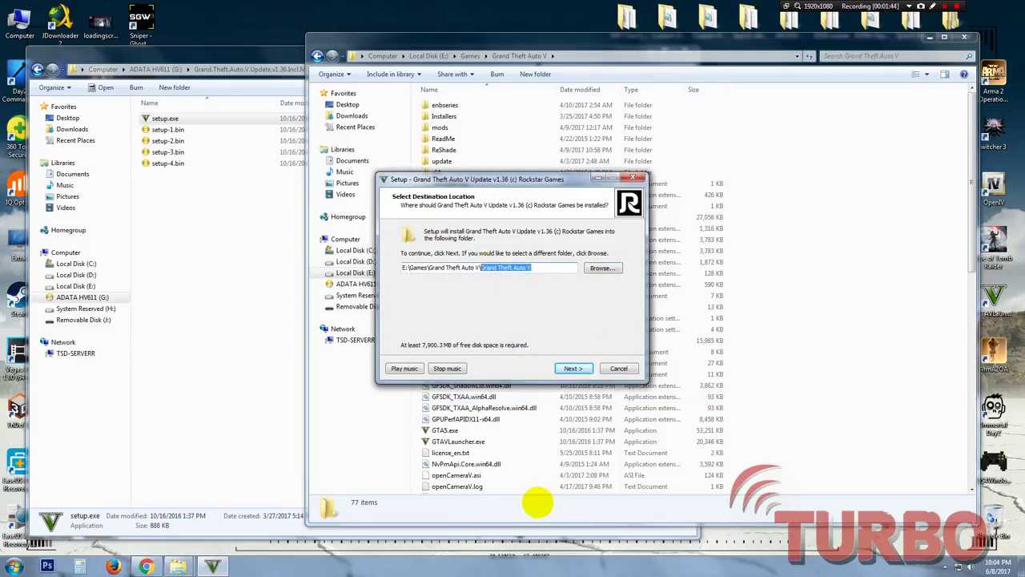
{"action": "key", "text": "BackSpace"}
{"action": "left_click", "coordinate": [622, 310]}
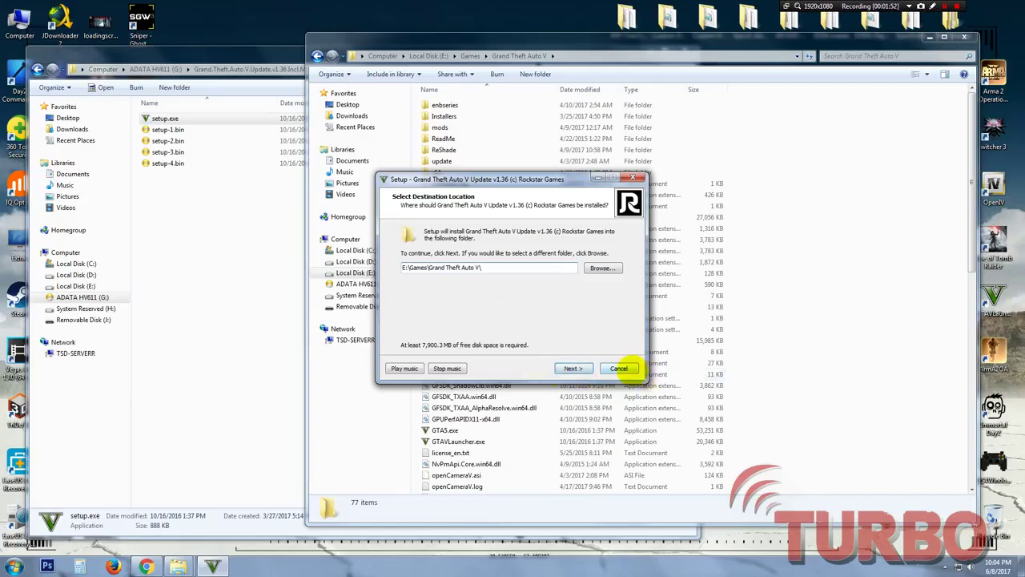
{"action": "left_click", "coordinate": [621, 367]}
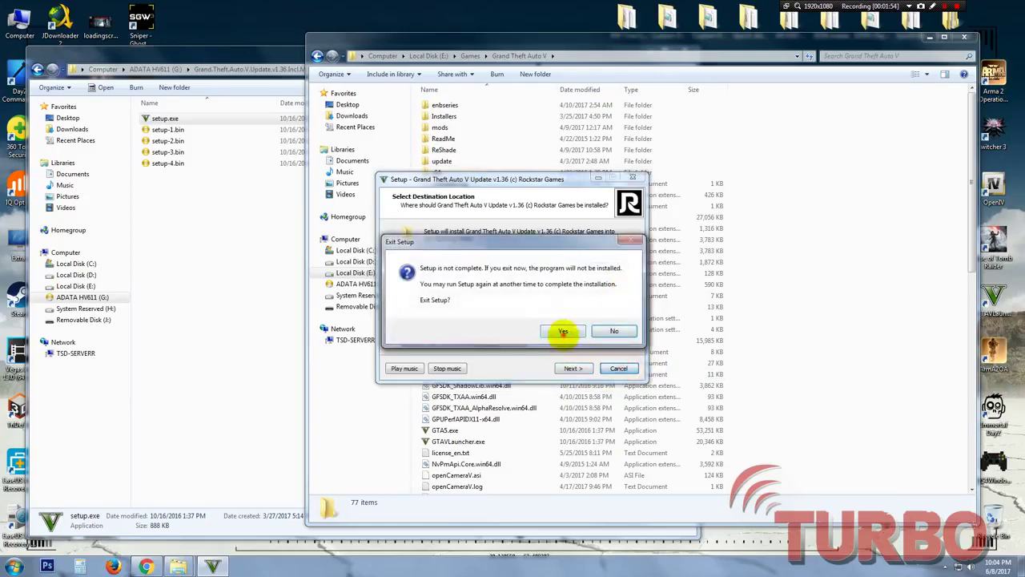
{"action": "left_click", "coordinate": [561, 332]}
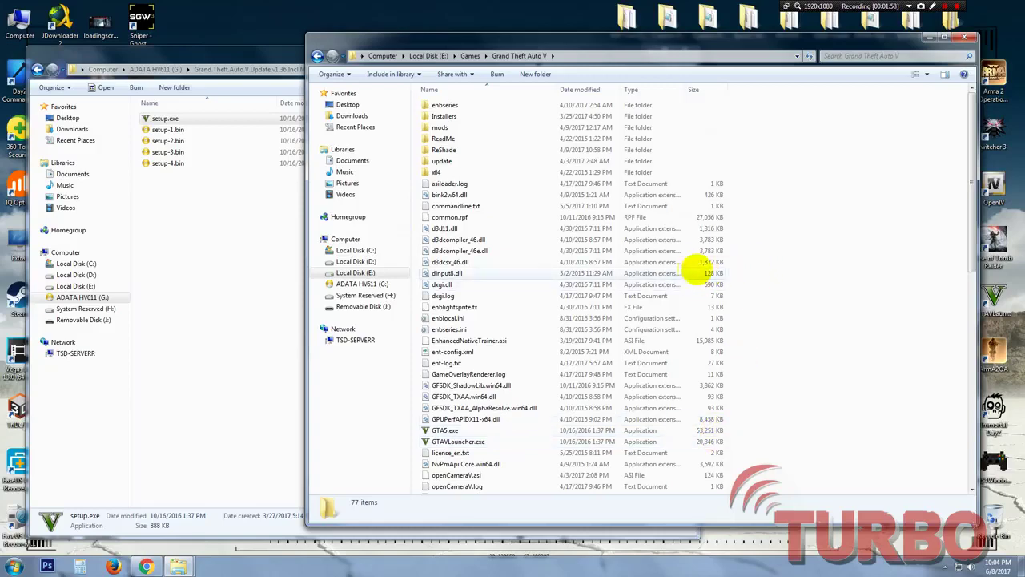
Open the update's Crack folder on ADATA HV611 (G:) and copy all of its files.
{"action": "left_click", "coordinate": [204, 52]}
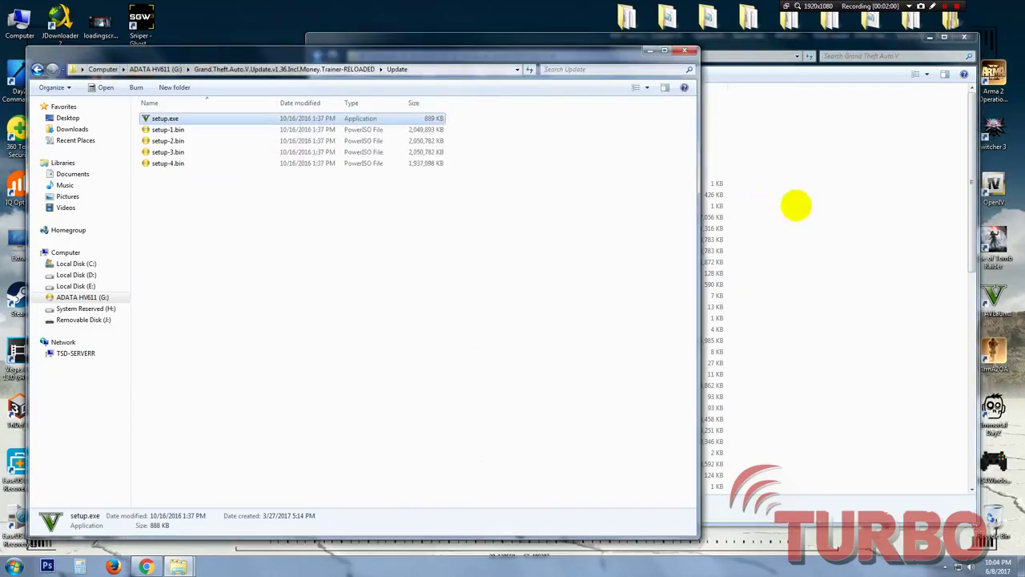
{"action": "left_click", "coordinate": [801, 207]}
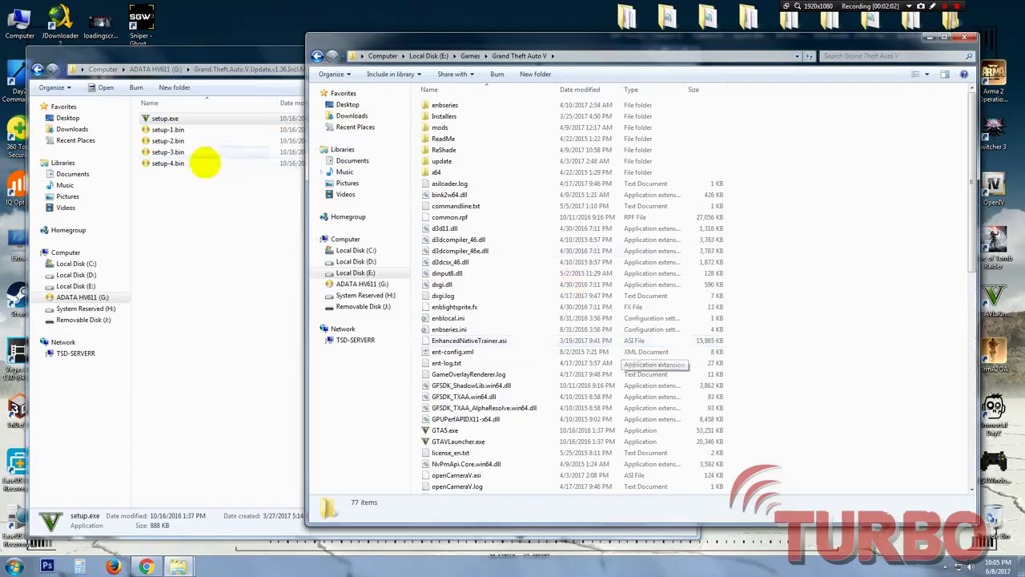
{"action": "left_click", "coordinate": [206, 226]}
{"action": "left_click", "coordinate": [37, 69]}
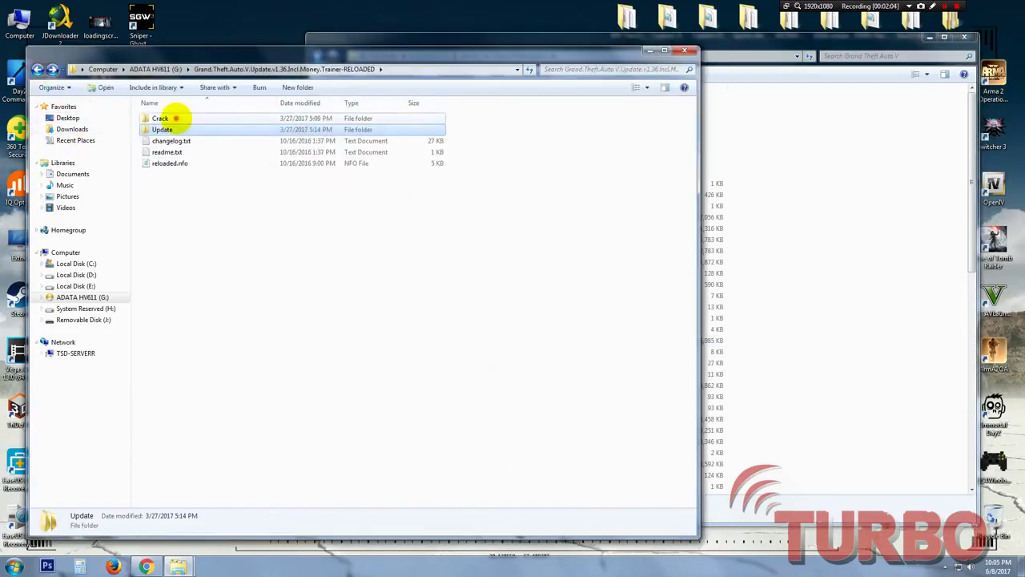
{"action": "double_click", "coordinate": [171, 118]}
{"action": "left_click_drag", "start_coordinate": [484, 230], "coordinate": [200, 119]}
{"action": "right_click", "coordinate": [199, 120]}
{"action": "left_click", "coordinate": [226, 286]}
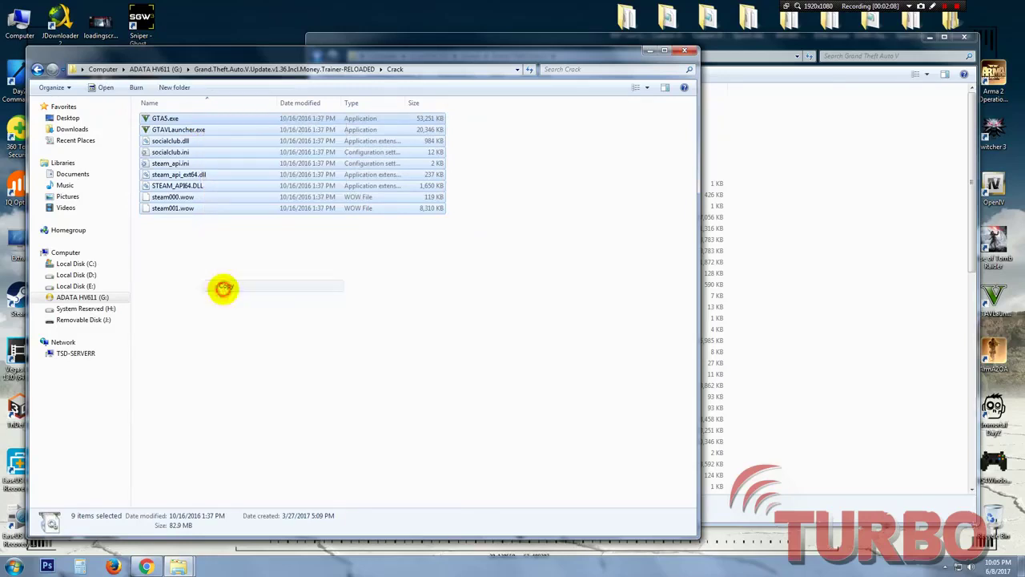
Reopen the Crack folder, select socialclub.ini through steam001.wow, and bring up the Paste option for the Grand Theft Auto V folder without pasting.
{"action": "left_click", "coordinate": [38, 69]}
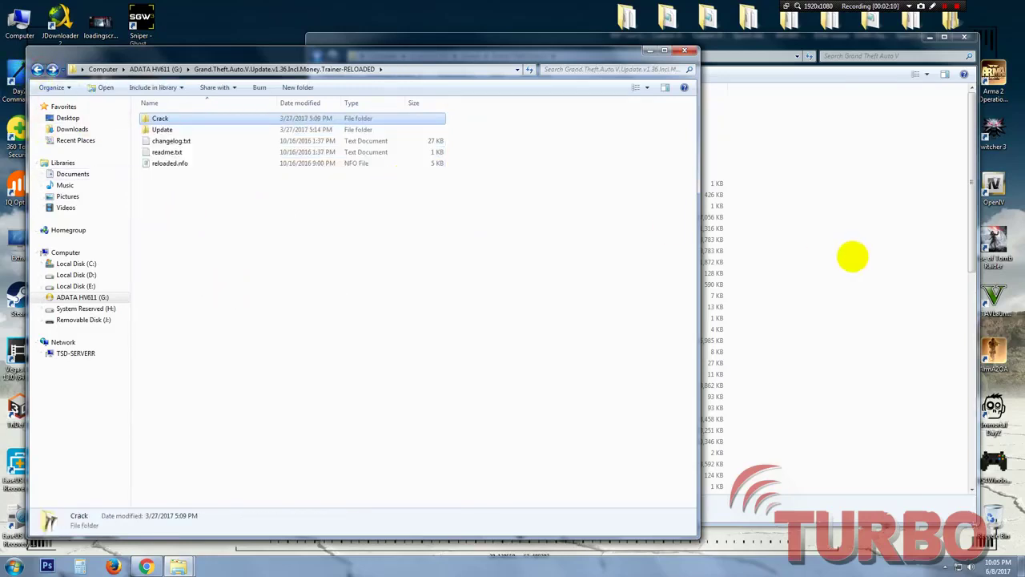
{"action": "left_click", "coordinate": [174, 129]}
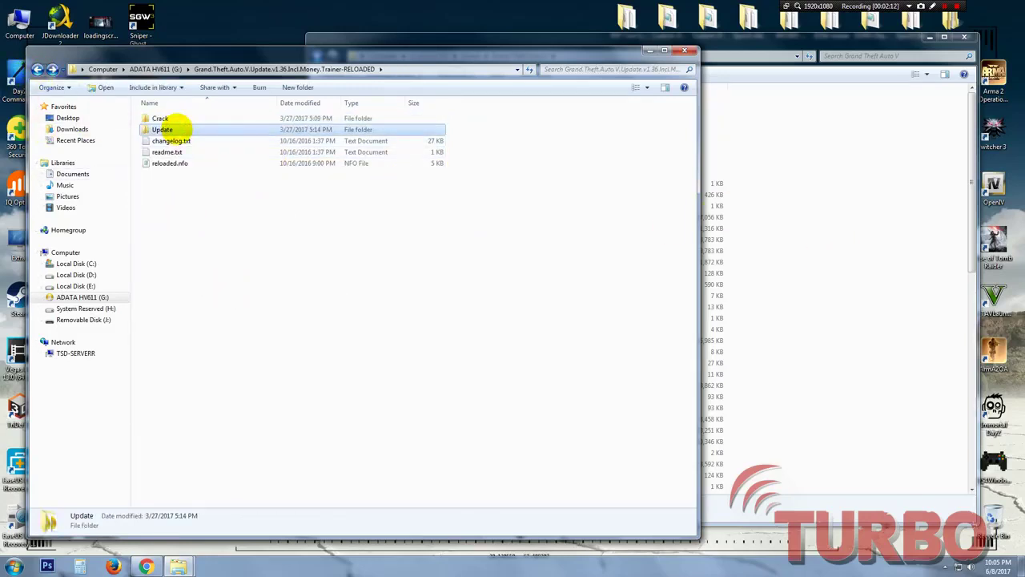
{"action": "double_click", "coordinate": [182, 117]}
{"action": "left_click", "coordinate": [818, 202]}
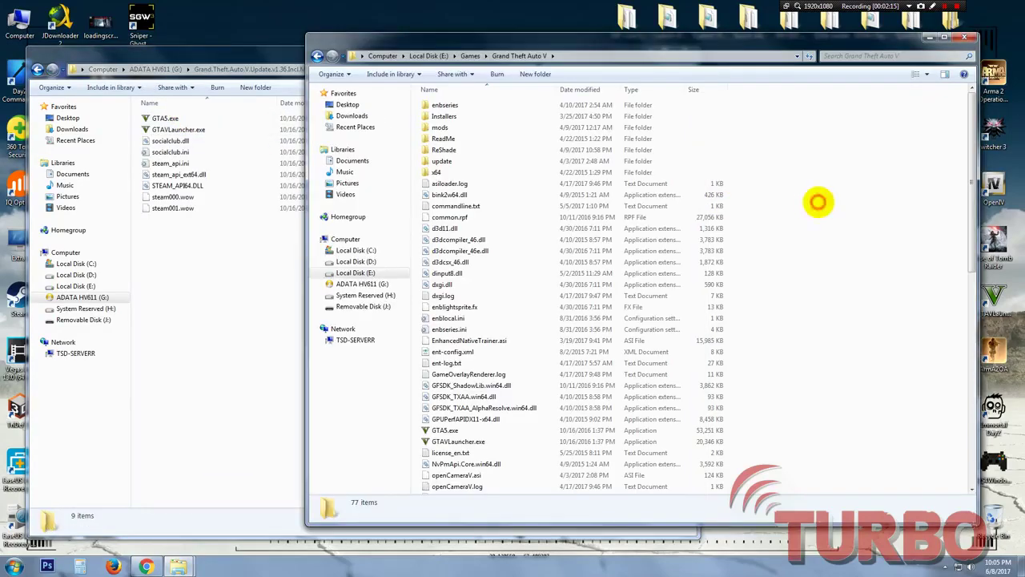
{"action": "left_click_drag", "start_coordinate": [252, 229], "coordinate": [206, 152]}
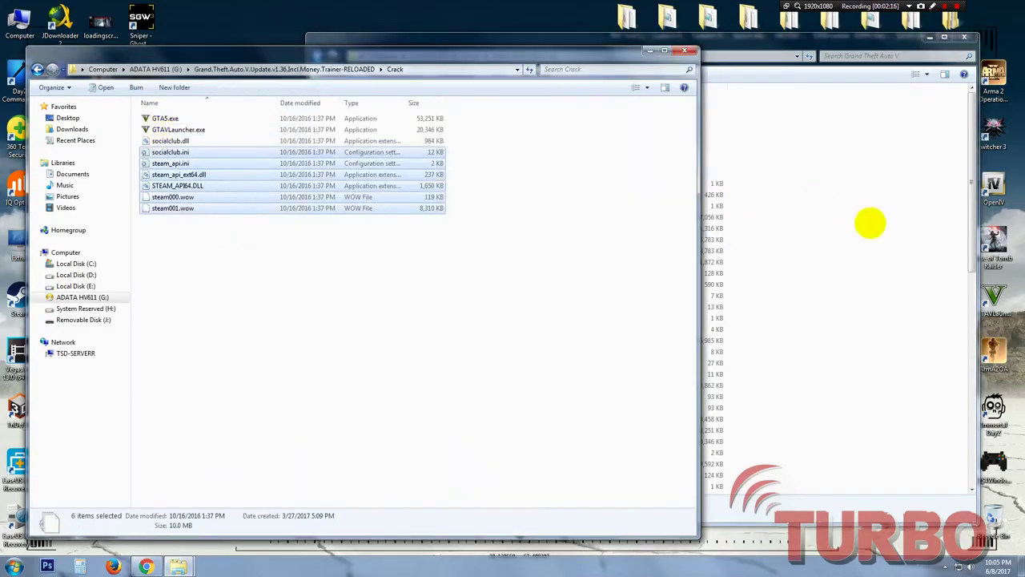
{"action": "left_click", "coordinate": [871, 223]}
{"action": "right_click", "coordinate": [824, 195]}
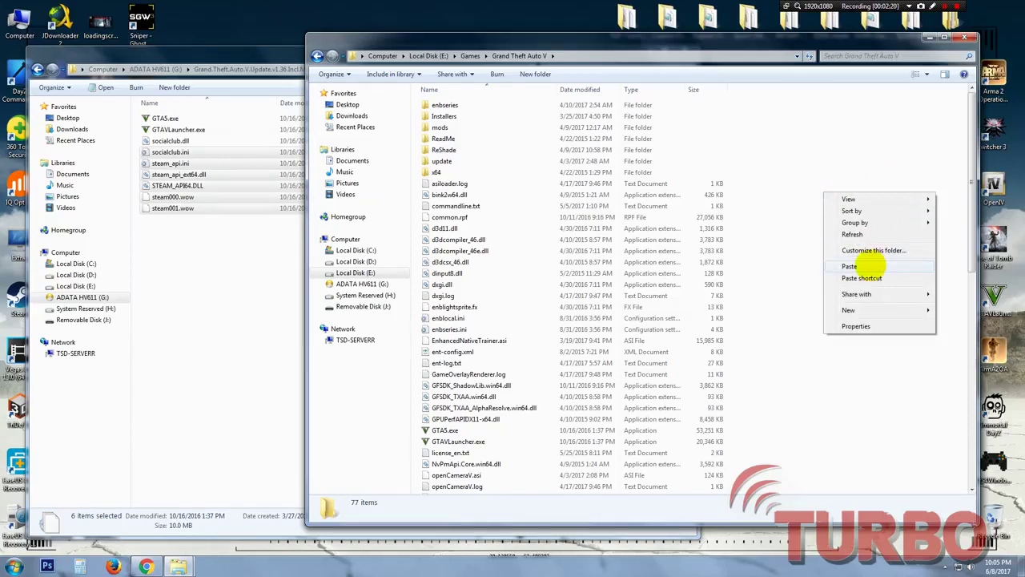
{"action": "left_click", "coordinate": [866, 104]}
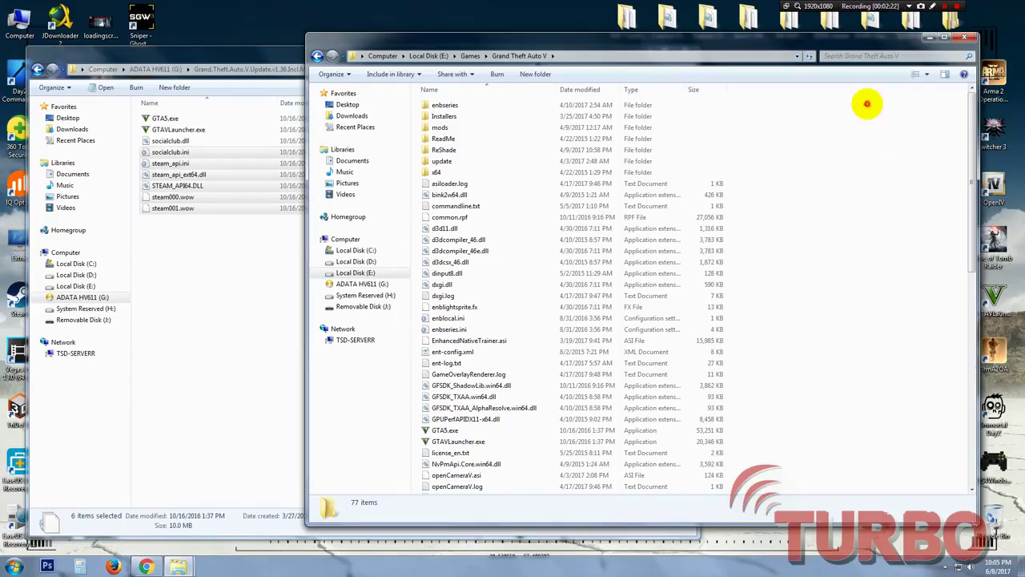
Locate the file behind the desktop GTAVLauncher shortcut in the Grand Theft Auto V folder and launch GTAVLauncher.exe.
{"action": "scroll", "coordinate": [835, 249], "scroll_direction": "down", "scroll_amount": 2}
{"action": "scroll", "coordinate": [836, 250], "scroll_direction": "down", "scroll_amount": 2}
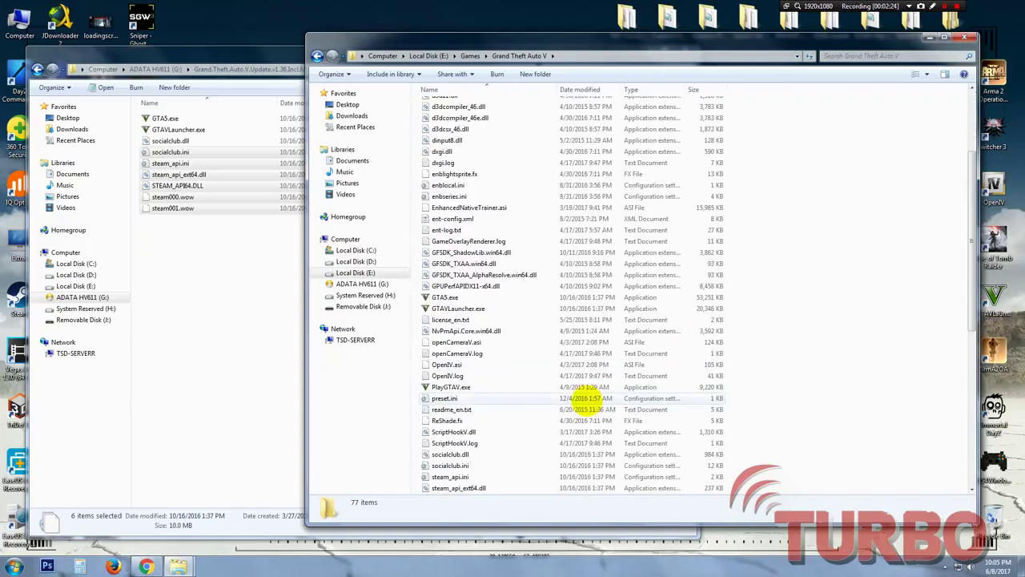
{"action": "left_click", "coordinate": [757, 378]}
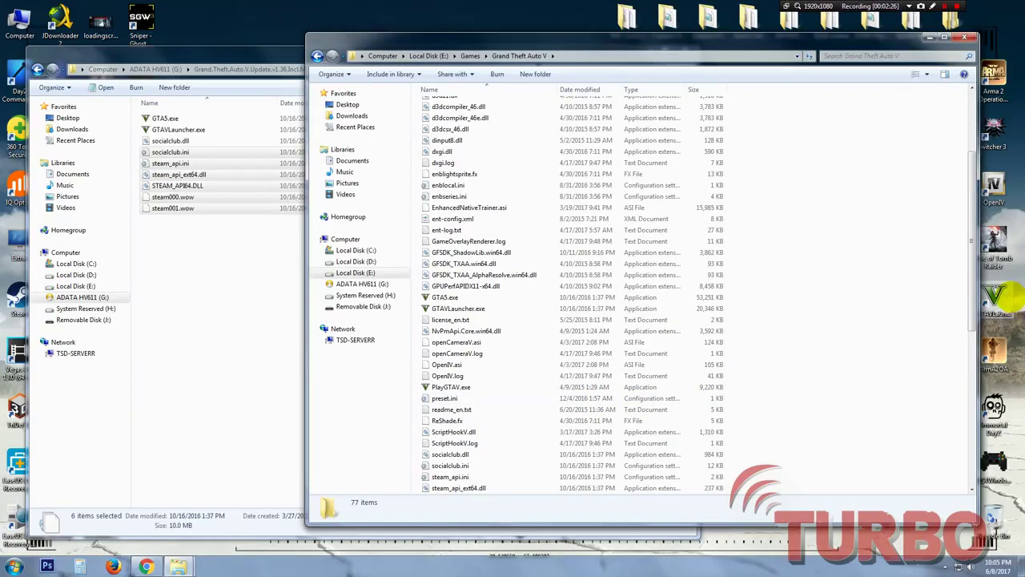
{"action": "right_click", "coordinate": [1009, 297]}
{"action": "left_click", "coordinate": [913, 258]}
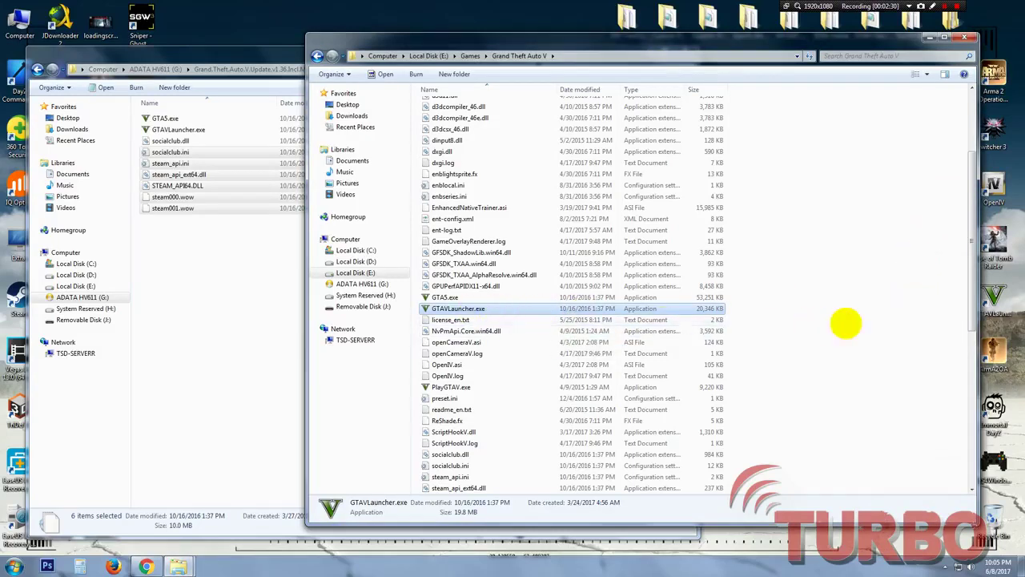
{"action": "left_click", "coordinate": [847, 324]}
{"action": "left_click", "coordinate": [624, 307]}
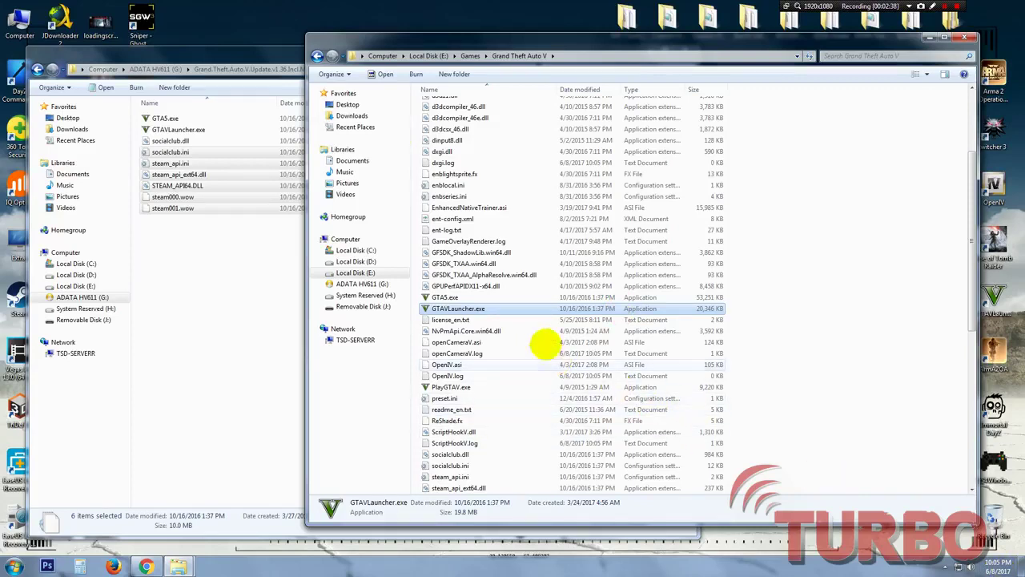
Close the update's Crack folder window and alternate between the running game and the Grand Theft Auto V folder.
{"action": "left_click", "coordinate": [206, 59]}
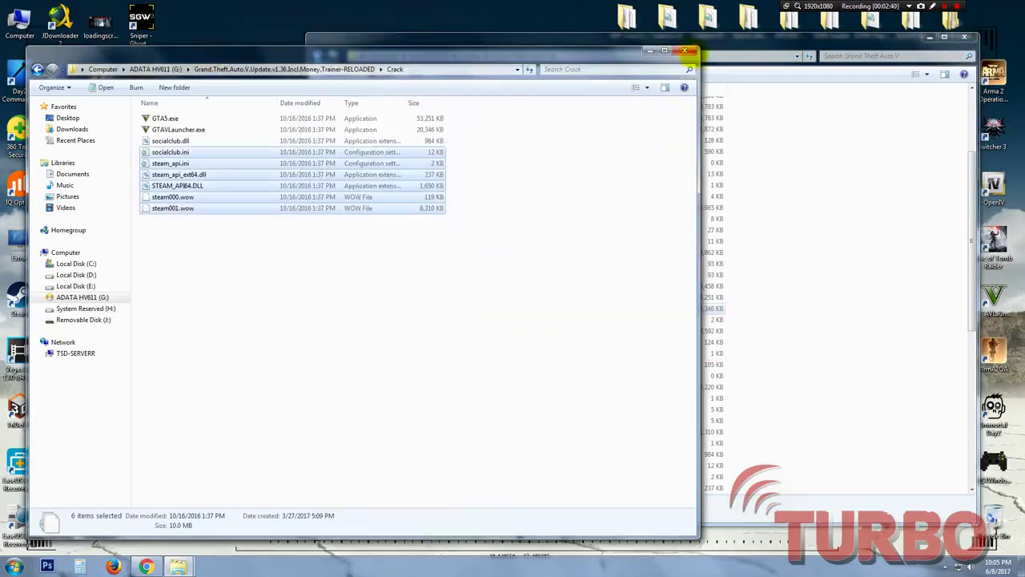
{"action": "left_click", "coordinate": [685, 50]}
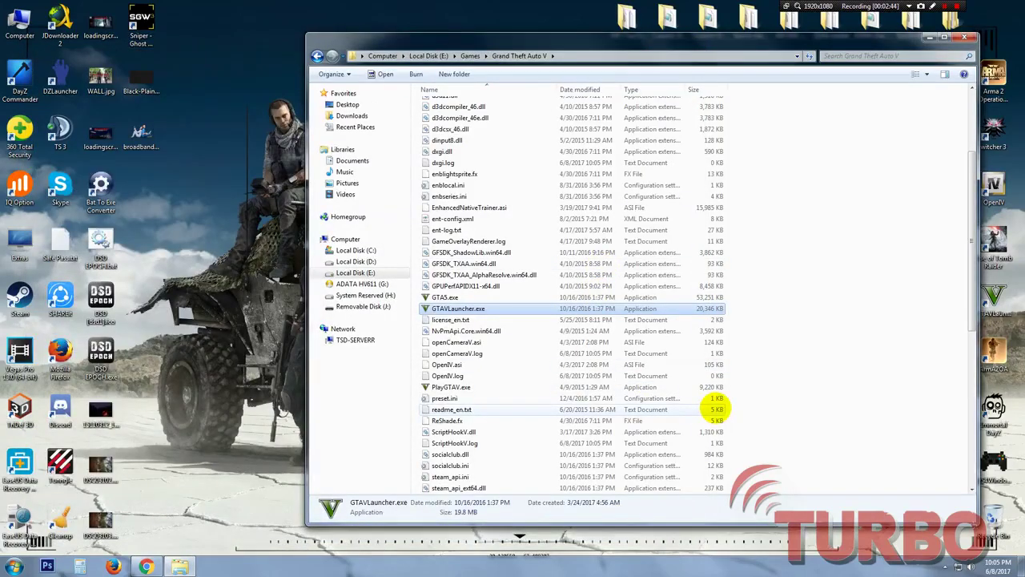
{"action": "double_click", "coordinate": [711, 389]}
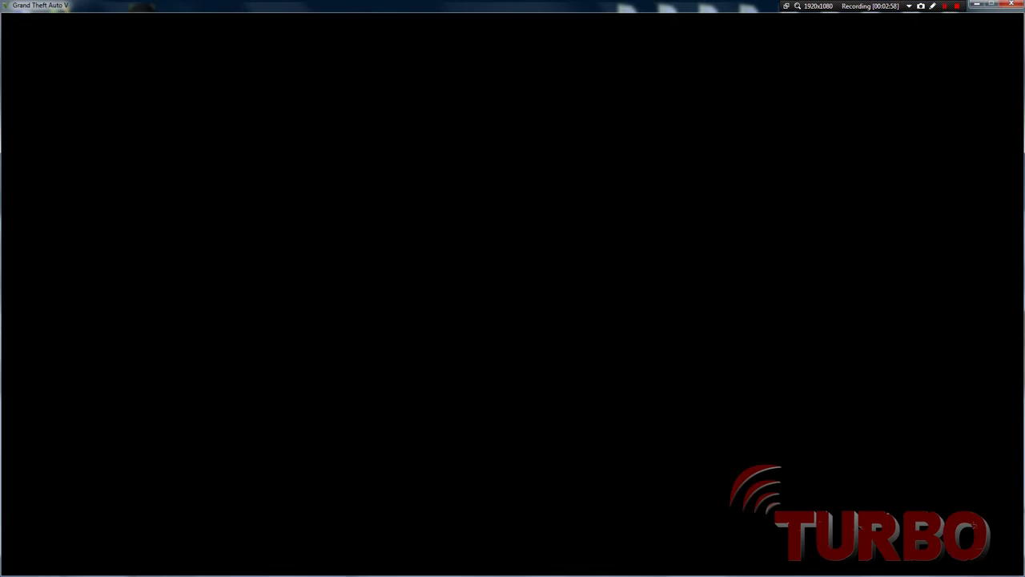
{"action": "key", "text": "alt+Tab"}
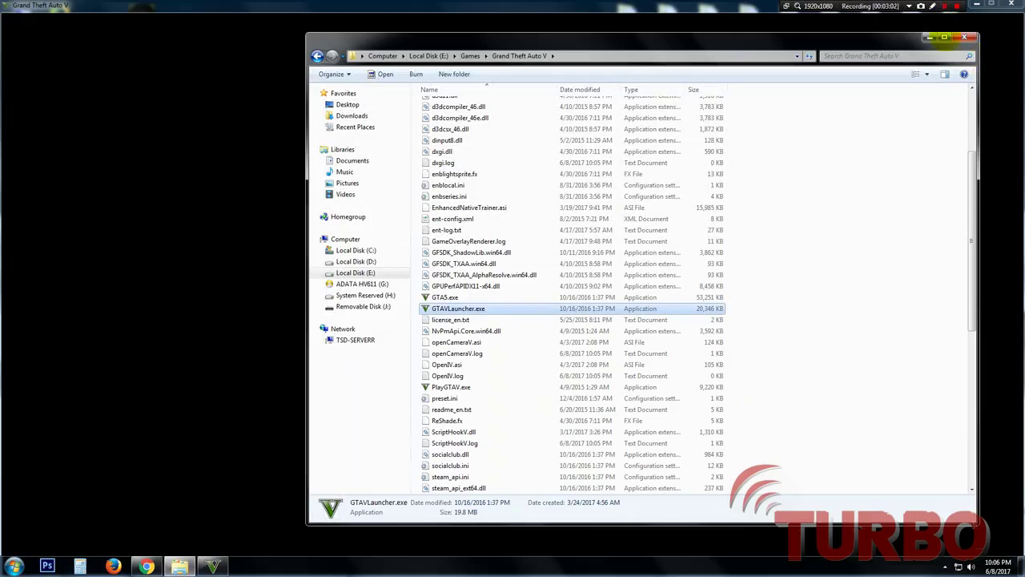
{"action": "key", "text": "alt+Tab"}
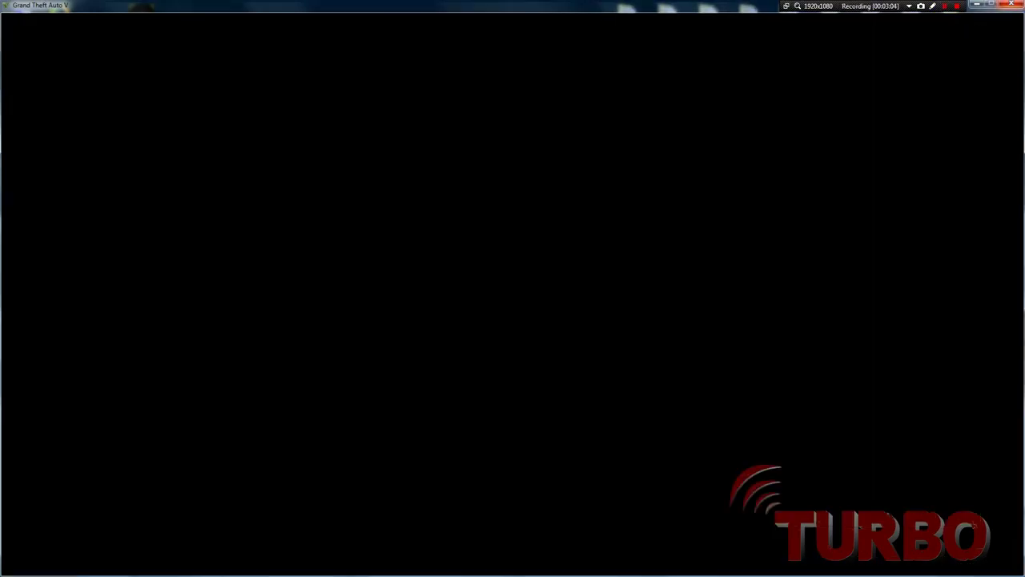
{"action": "key", "text": "alt+Tab"}
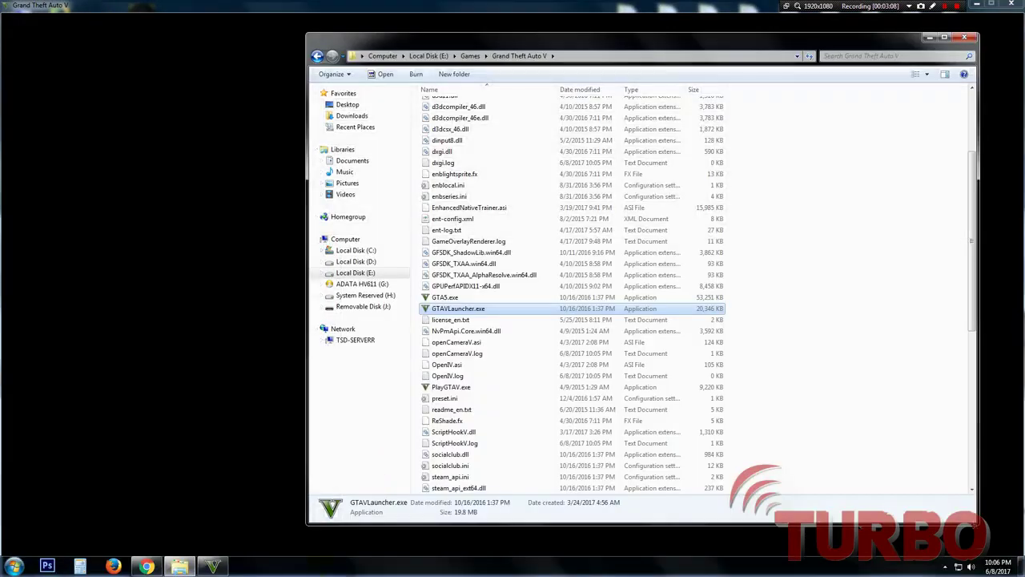
Switch to Windows Task Manager, end the GTA5.exe process of the running game, and close Task Manager.
{"action": "right_click", "coordinate": [317, 565]}
{"action": "left_click", "coordinate": [360, 522]}
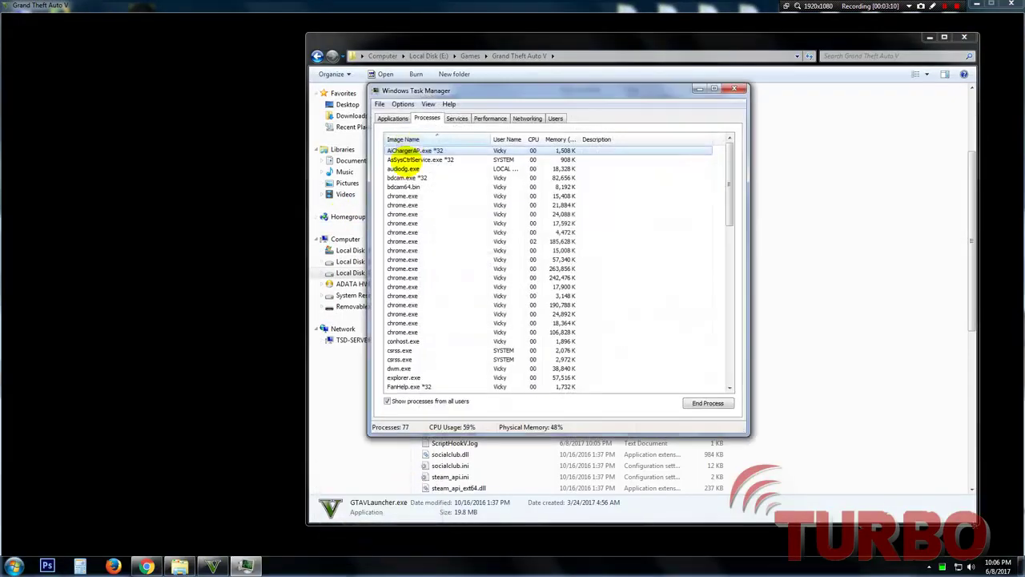
{"action": "left_click", "coordinate": [392, 117]}
{"action": "left_click", "coordinate": [416, 169]}
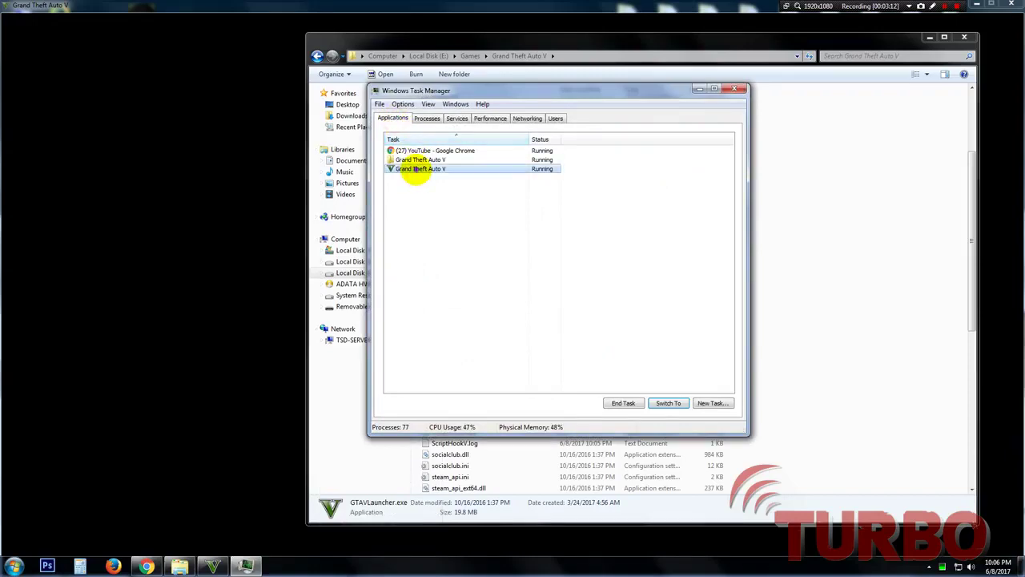
{"action": "right_click", "coordinate": [417, 169]}
{"action": "left_click", "coordinate": [451, 289]}
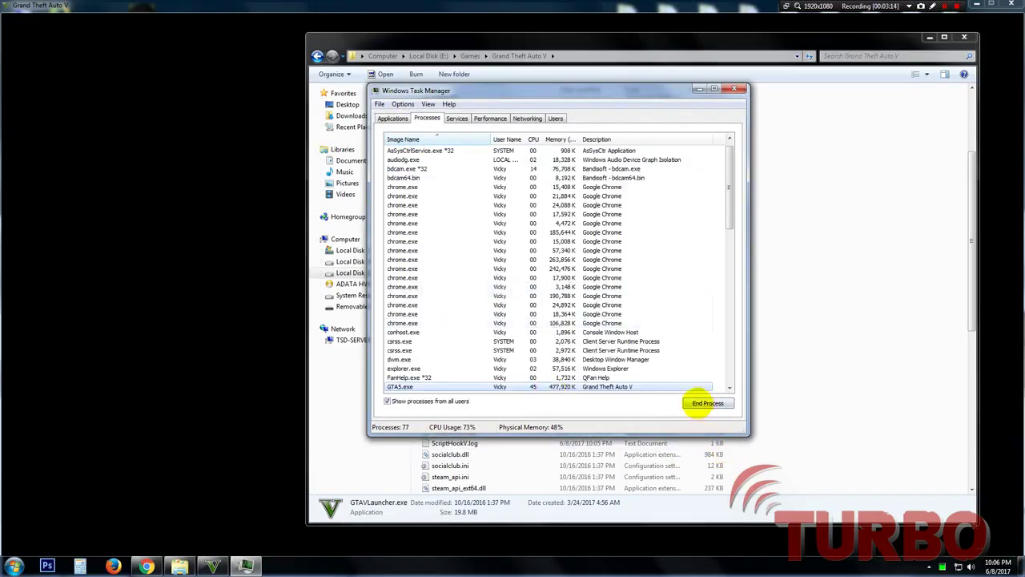
{"action": "left_click", "coordinate": [708, 403]}
{"action": "left_click", "coordinate": [532, 300]}
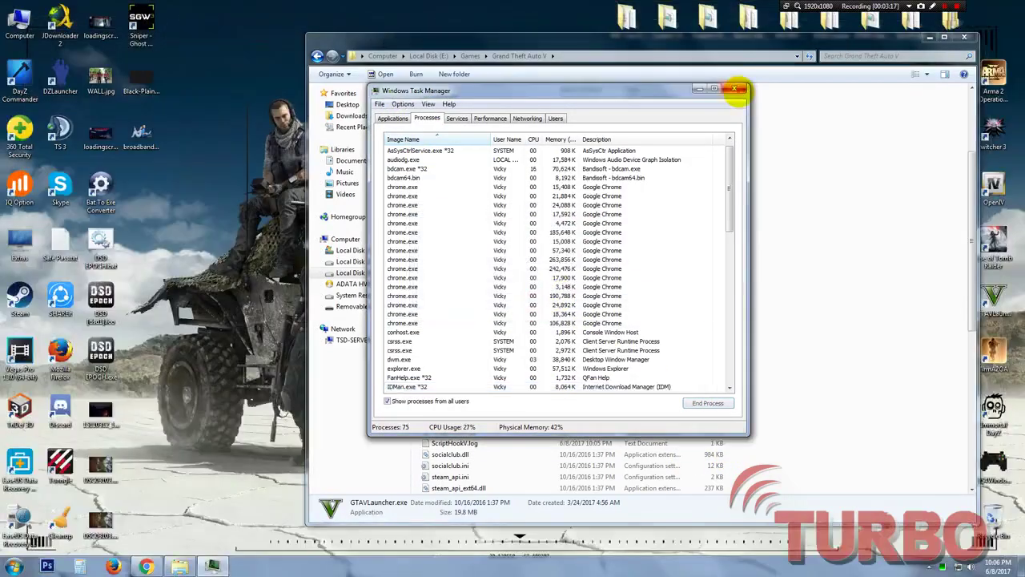
{"action": "left_click", "coordinate": [736, 88]}
Return to the Games folder and open the v1.36 update's Update folder on ADATA HV611 (G:) in a separate window.
{"action": "left_click", "coordinate": [813, 248]}
{"action": "scroll", "coordinate": [554, 344], "scroll_direction": "up", "scroll_amount": 10}
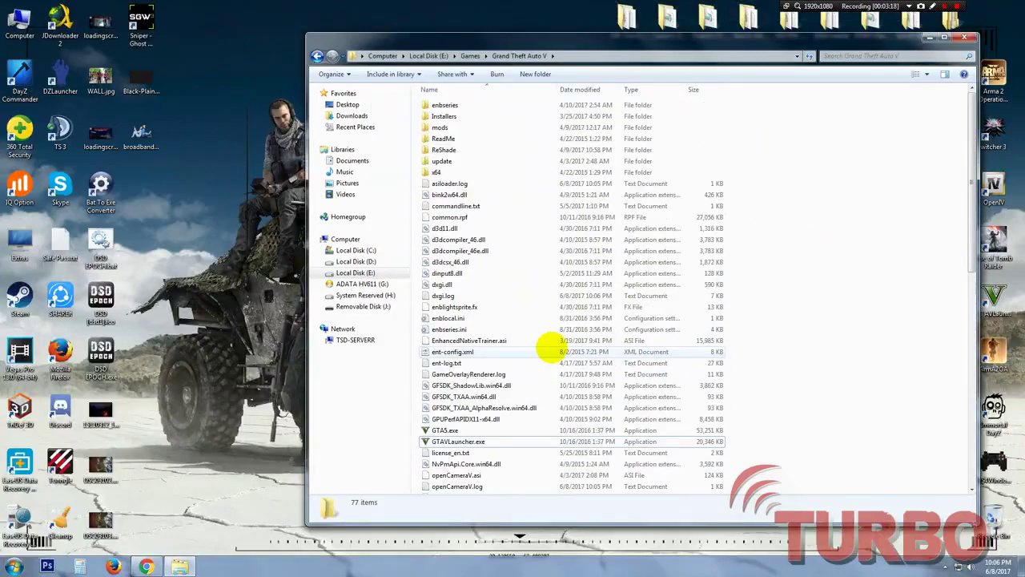
{"action": "left_click", "coordinate": [318, 56]}
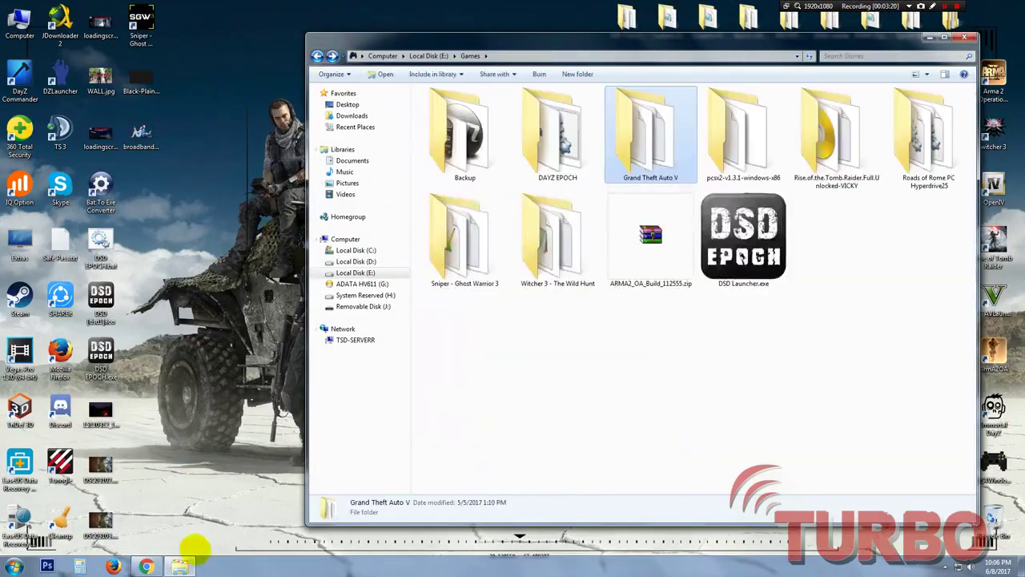
{"action": "double_click", "coordinate": [20, 23]}
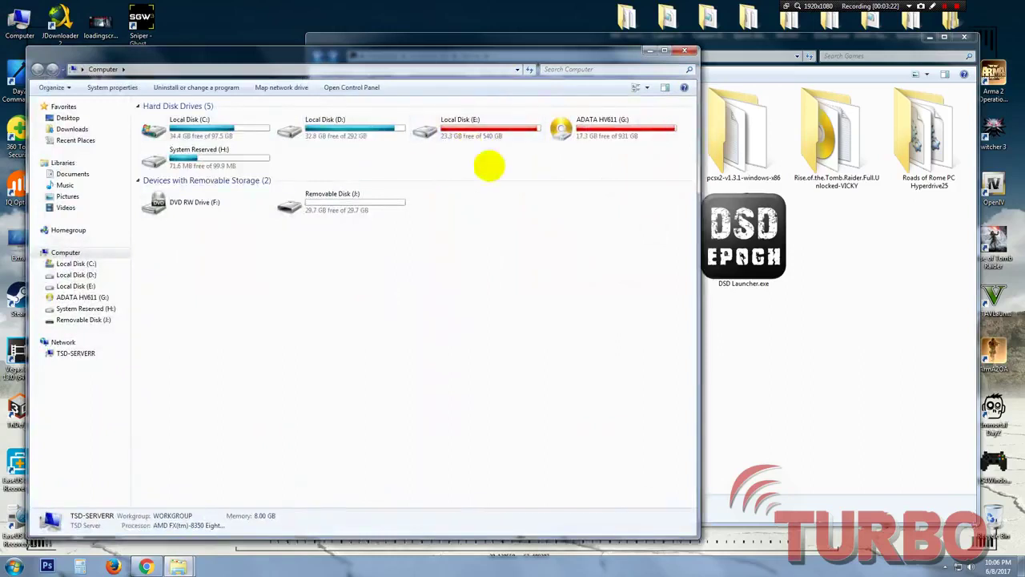
{"action": "left_click", "coordinate": [629, 136]}
{"action": "double_click", "coordinate": [629, 136]}
{"action": "double_click", "coordinate": [328, 137]}
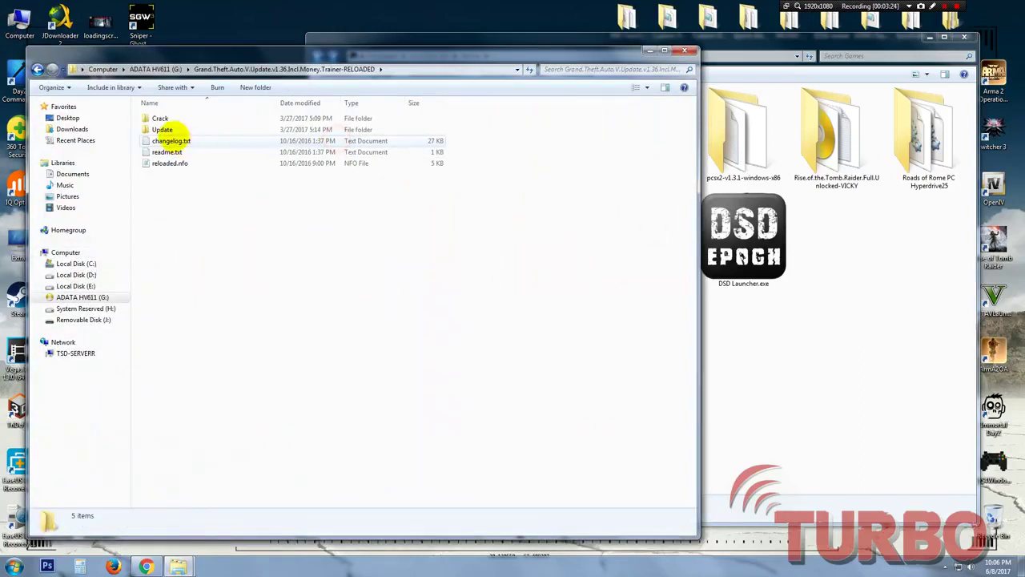
{"action": "double_click", "coordinate": [162, 130]}
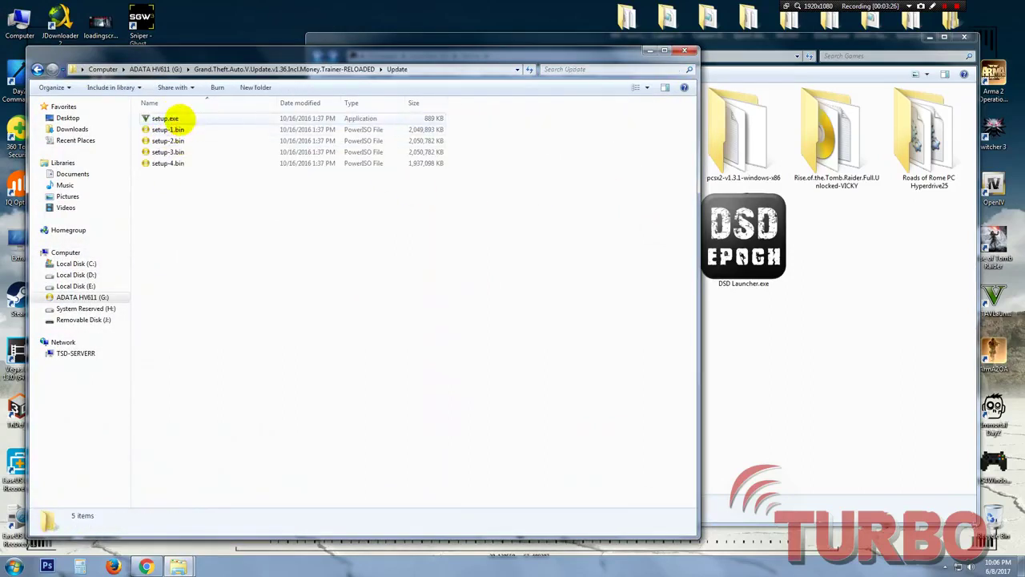
Launch the update's setup.exe again, accept its opening notice and highlight the destination path under E:\Games.
{"action": "left_click", "coordinate": [178, 119]}
{"action": "double_click", "coordinate": [178, 118]}
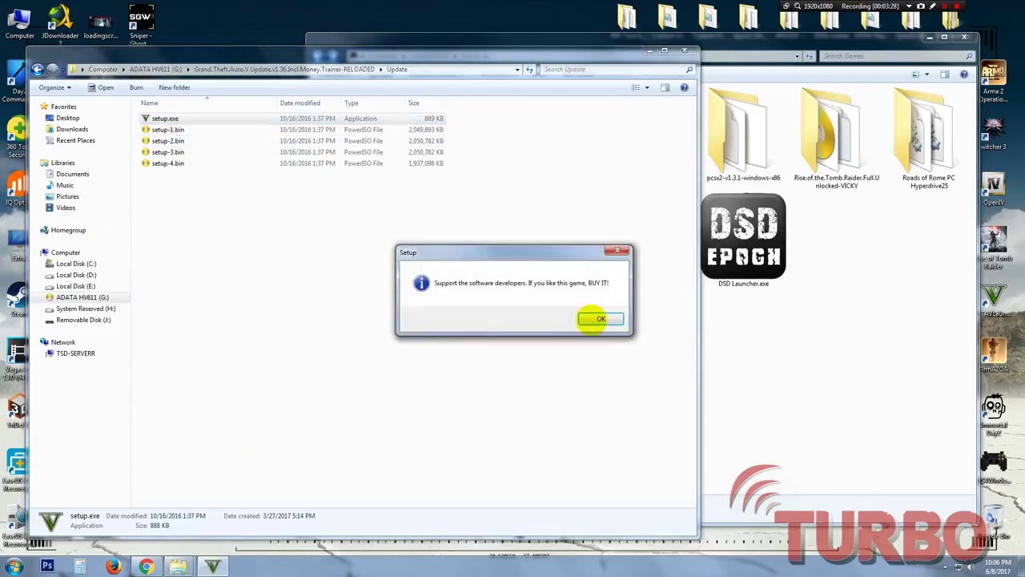
{"action": "left_click", "coordinate": [590, 318]}
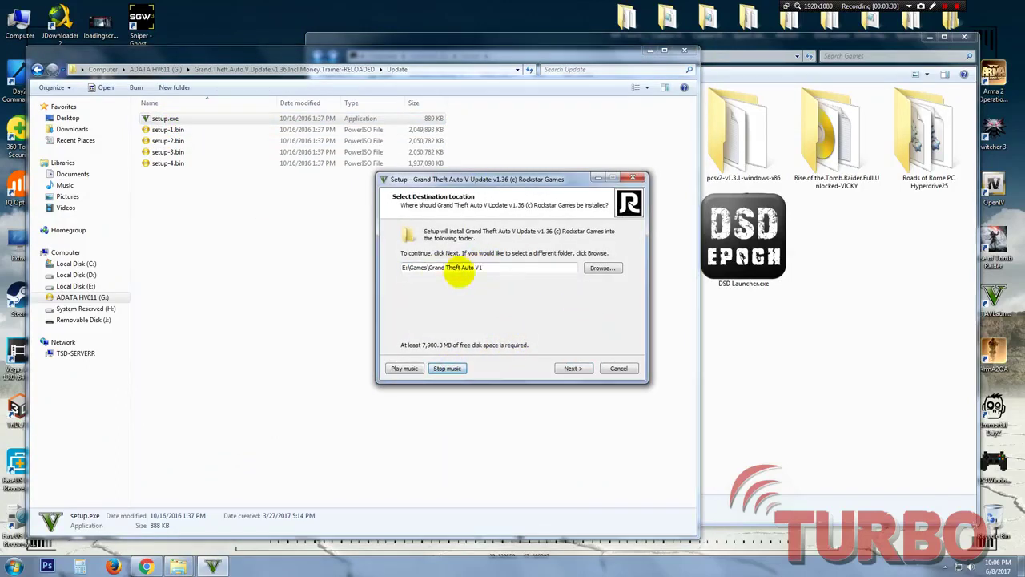
{"action": "left_click_drag", "start_coordinate": [411, 268], "coordinate": [485, 269]}
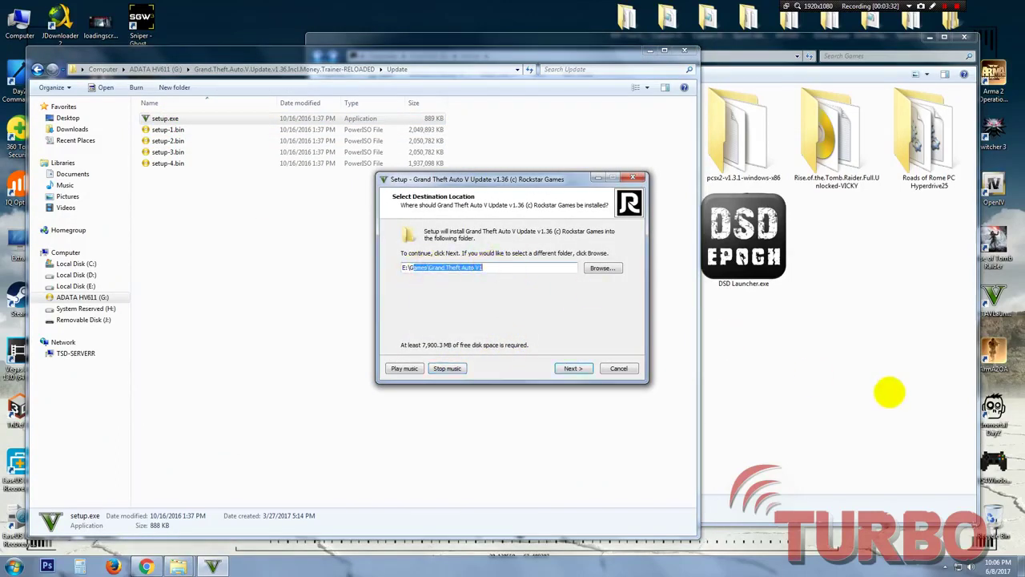
Review the Grand Theft Auto V folder under Games alongside the files in the update's Crack folder.
{"action": "left_click", "coordinate": [894, 392]}
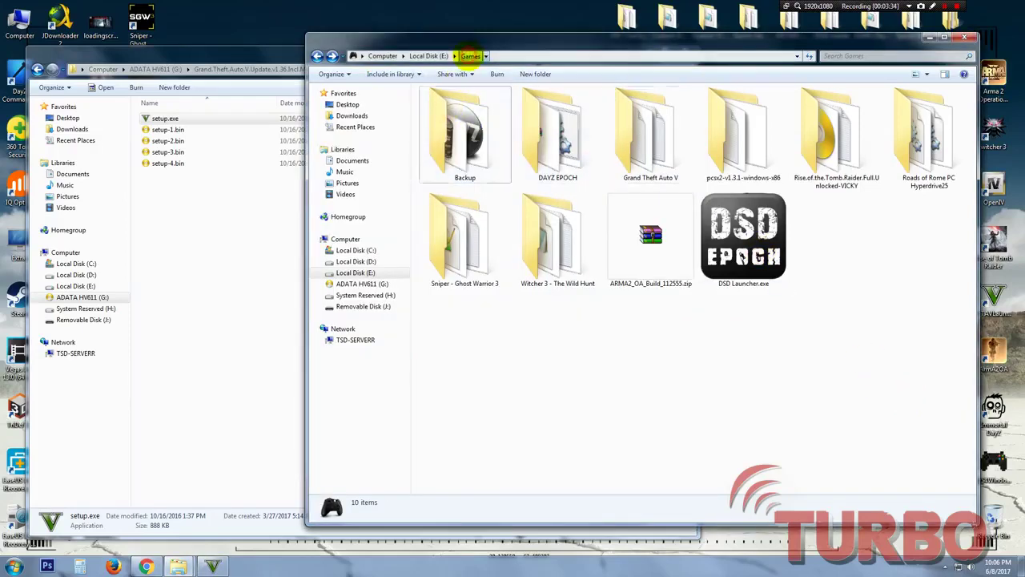
{"action": "double_click", "coordinate": [666, 150]}
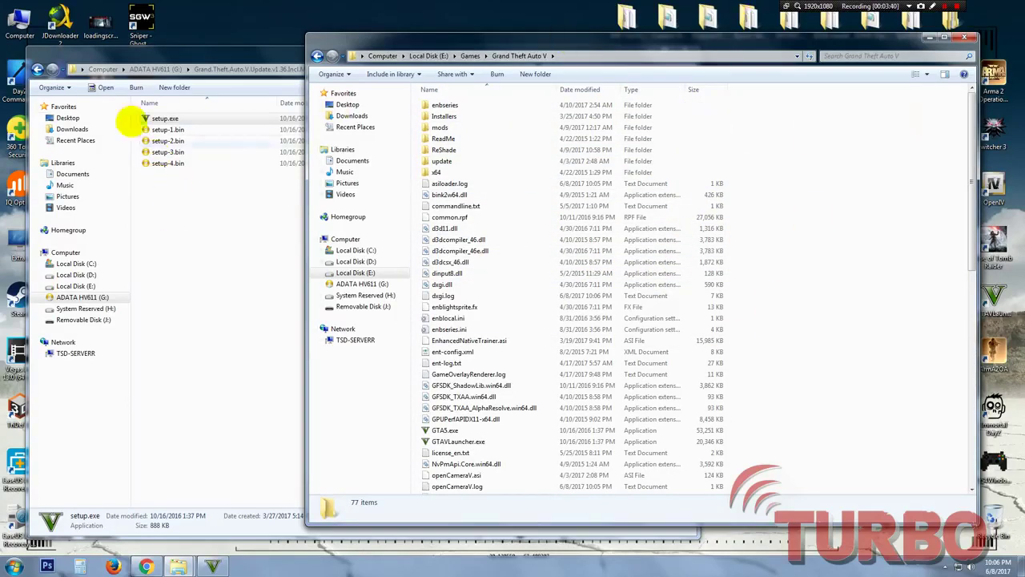
{"action": "left_click", "coordinate": [37, 69]}
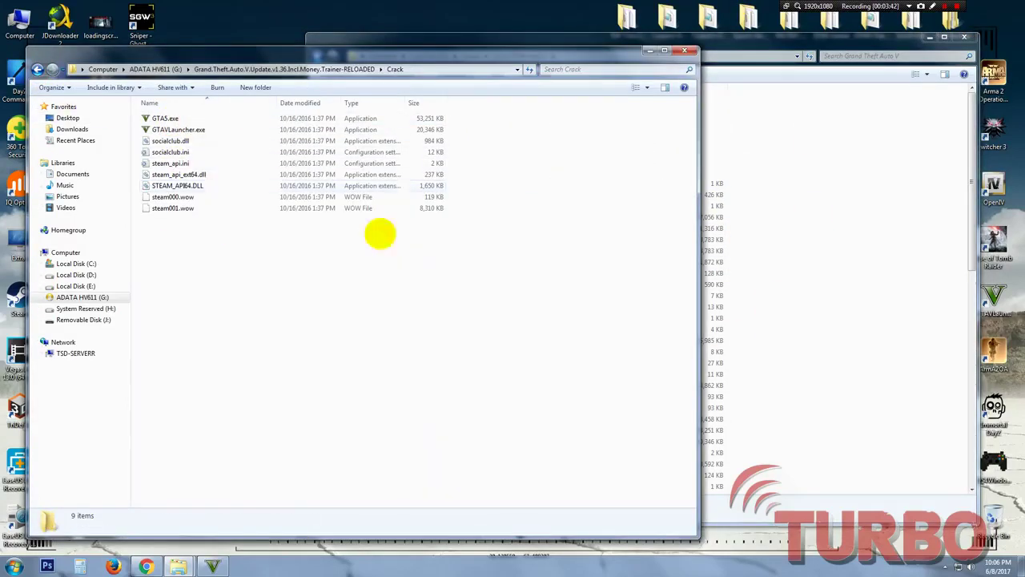
{"action": "left_click", "coordinate": [877, 189]}
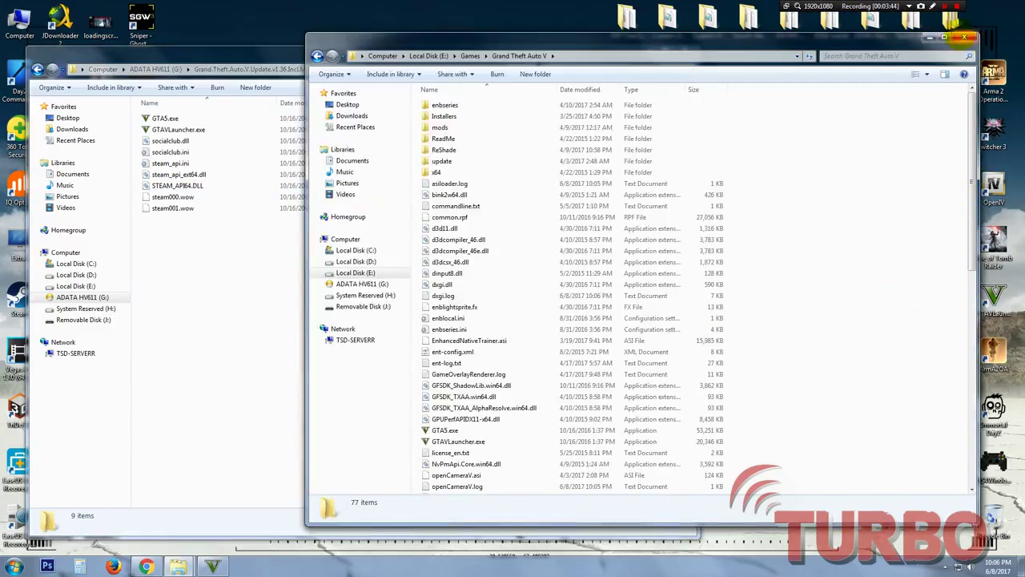
Close both folder windows and exit the update setup without installing.
{"action": "left_click", "coordinate": [965, 38]}
{"action": "left_click", "coordinate": [685, 50]}
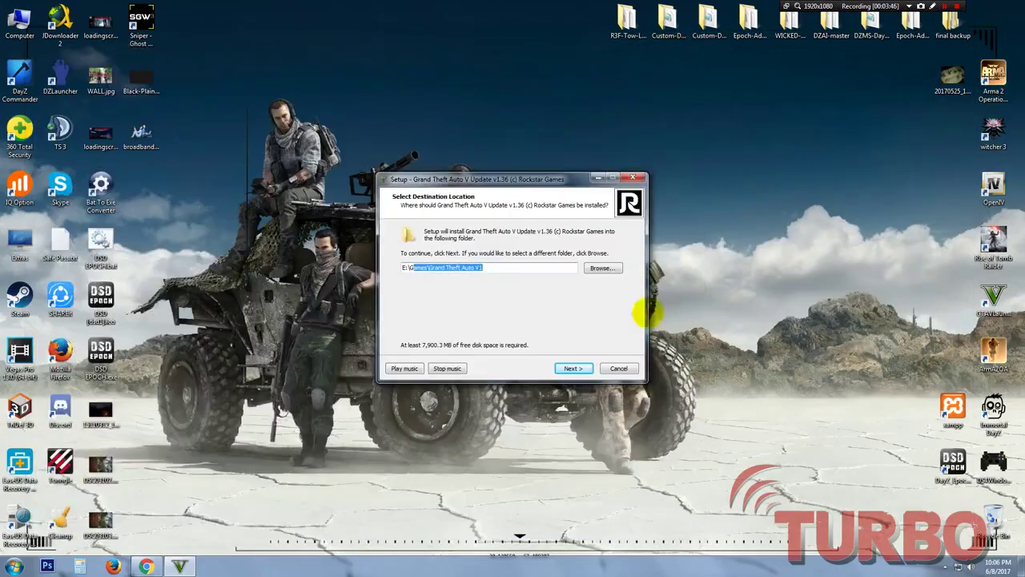
{"action": "left_click", "coordinate": [619, 367]}
{"action": "left_click", "coordinate": [565, 333]}
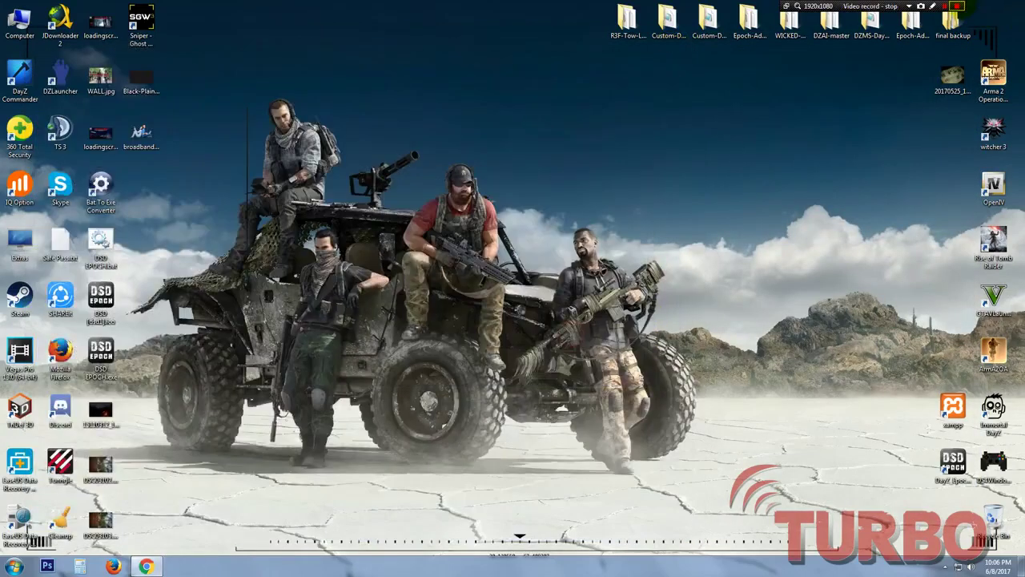